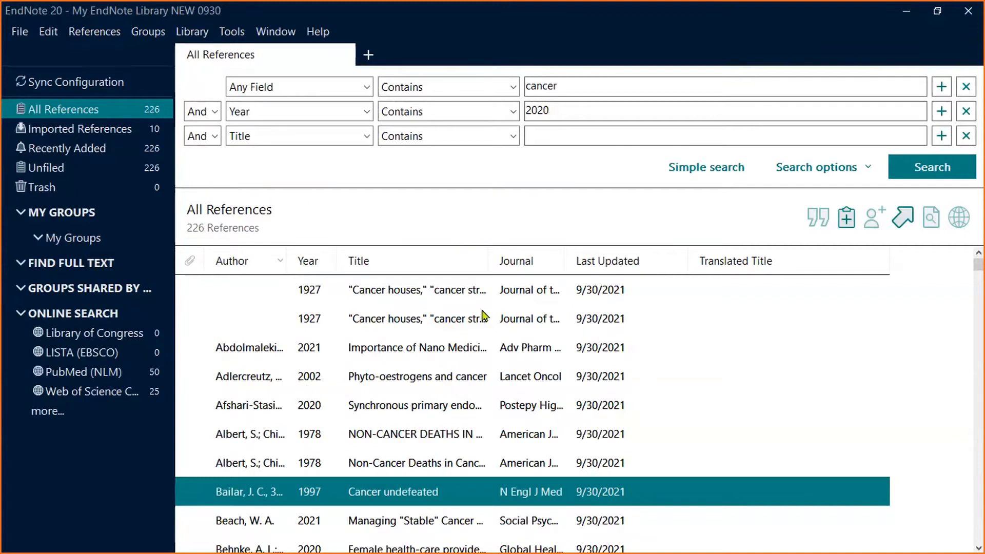
Step: Select all references in the library and run Find Duplicates on them
click(458, 301)
key(ctrl+a)
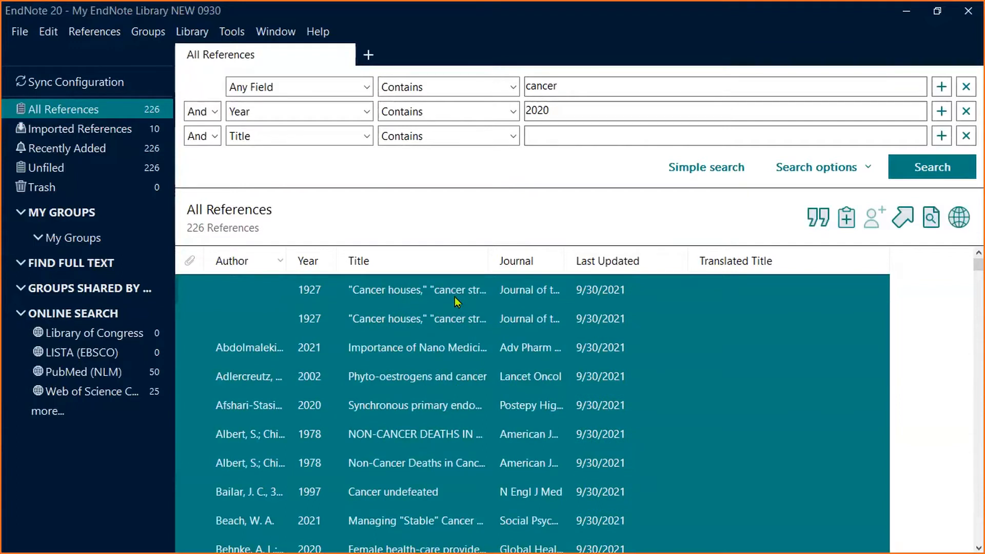
click(191, 31)
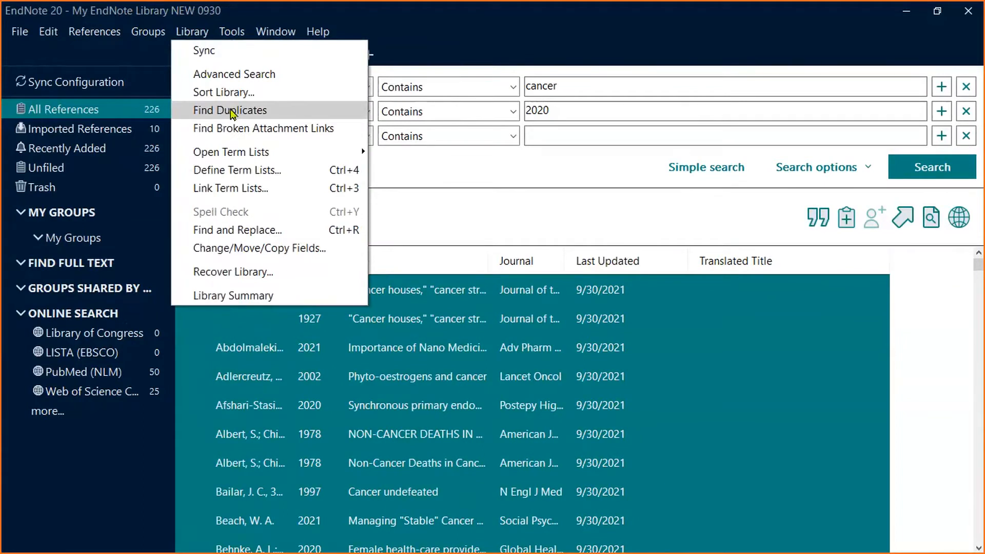
click(256, 117)
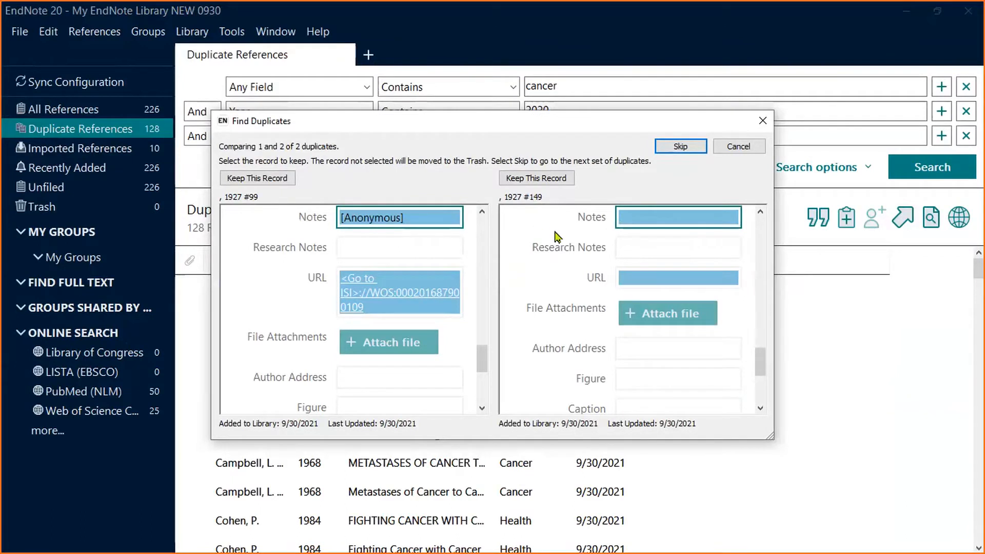
Step: Compare the first two duplicate pairs, keeping record #99 of the 1927 pair and record #167 of the 1978 pair
scroll(567, 267, up, 1)
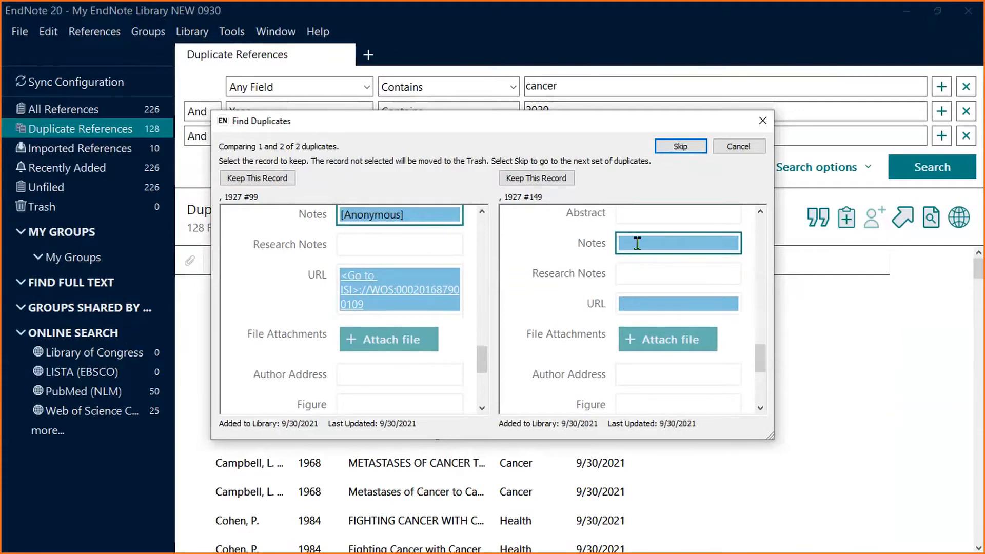
click(282, 180)
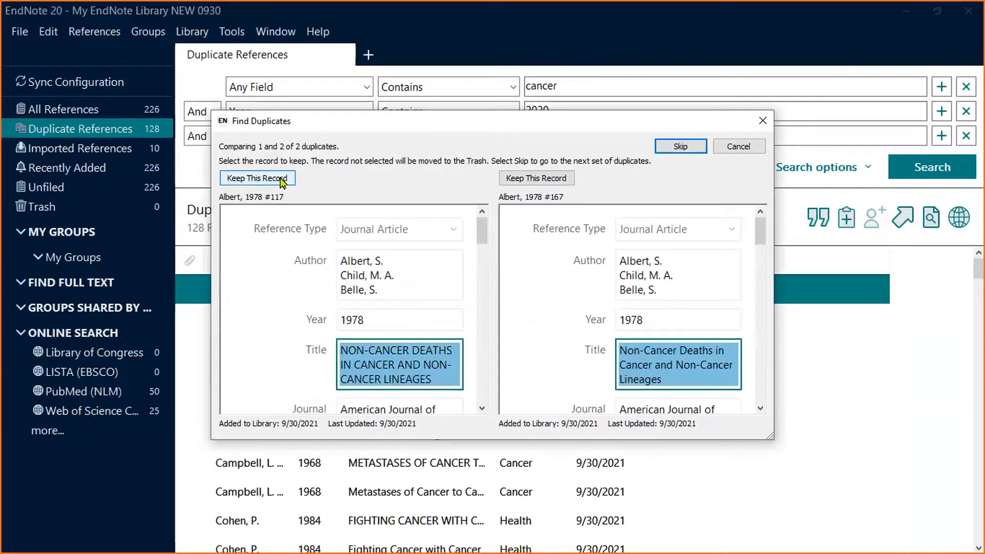
click(564, 183)
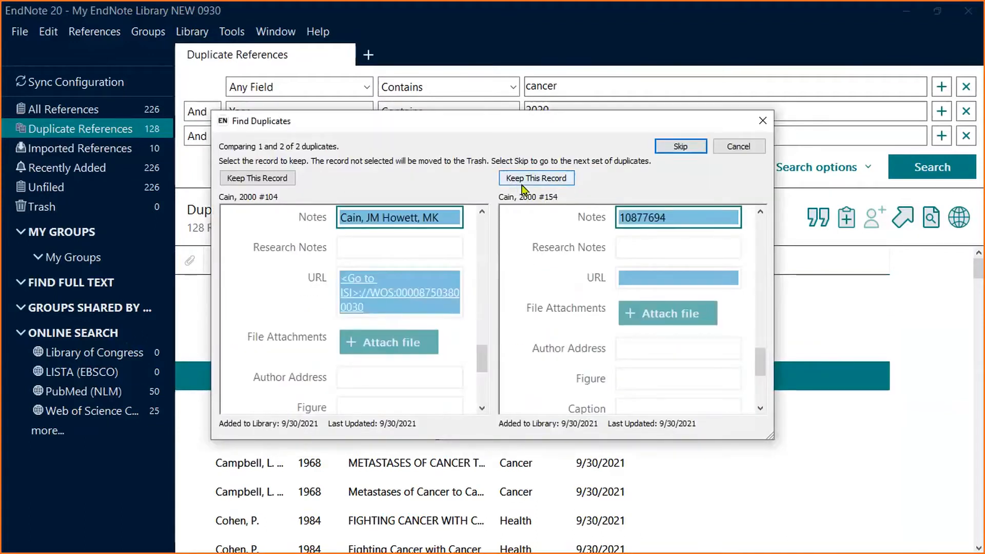
Step: Stop the pairwise comparison and move all the highlighted duplicate references to the Trash
click(737, 148)
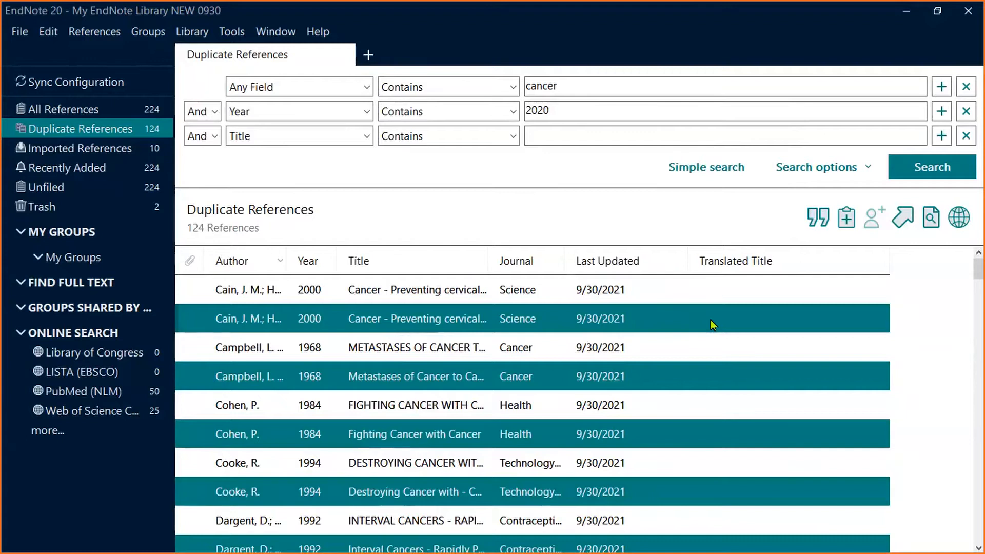
right_click(710, 319)
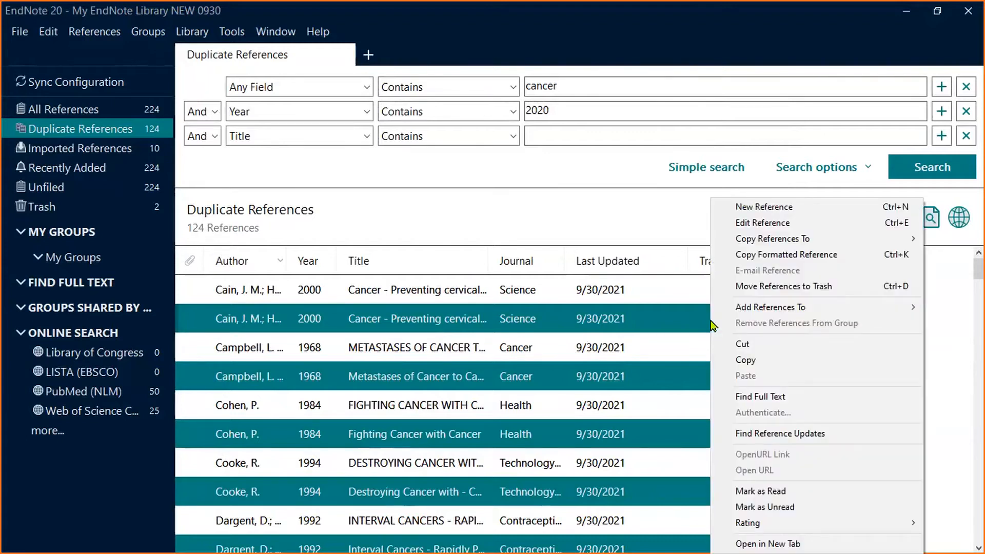
click(765, 288)
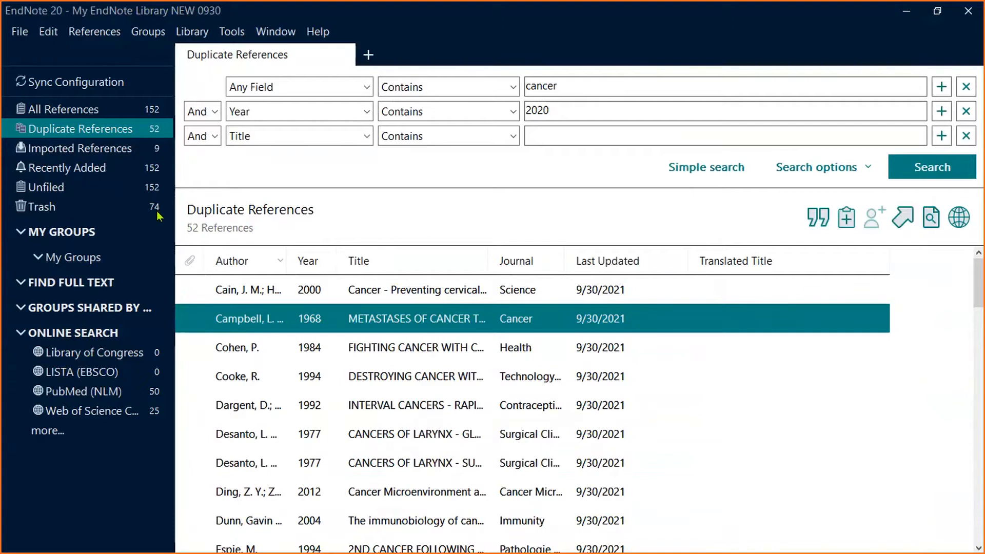
Step: In the Duplicates preferences, add DOI and Custom 2 (PMCID) to the fields used for comparing references
click(50, 33)
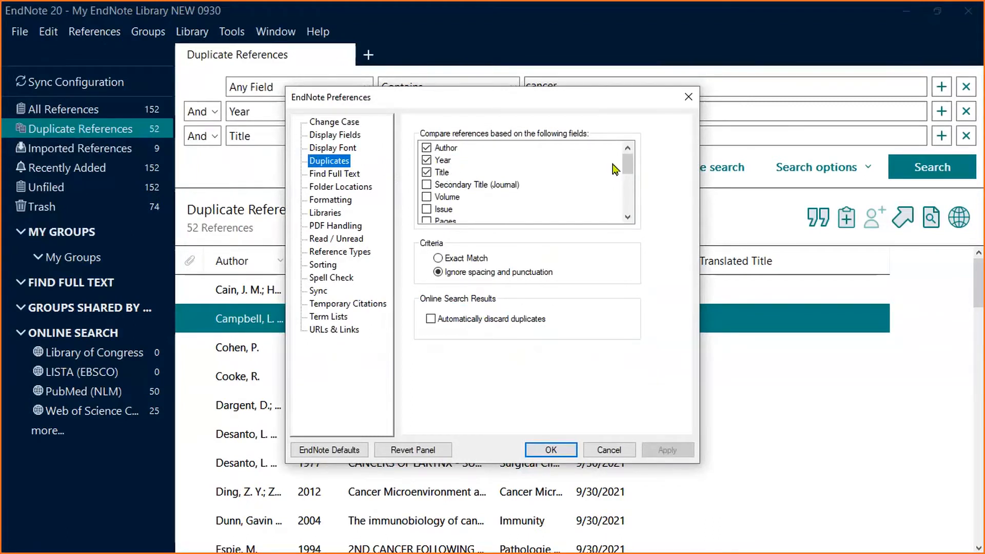
drag(628, 170, 629, 205)
click(487, 199)
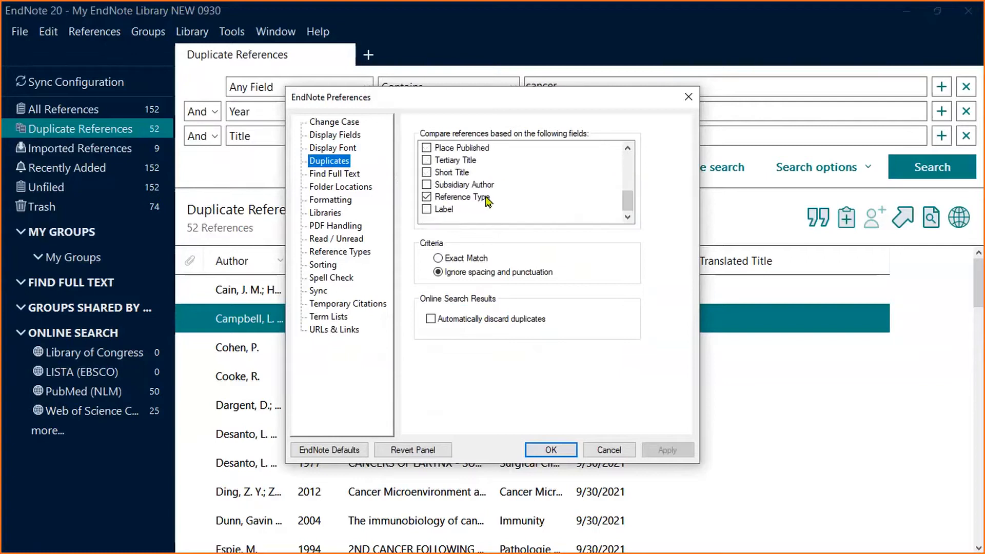
click(627, 177)
drag(633, 173, 632, 187)
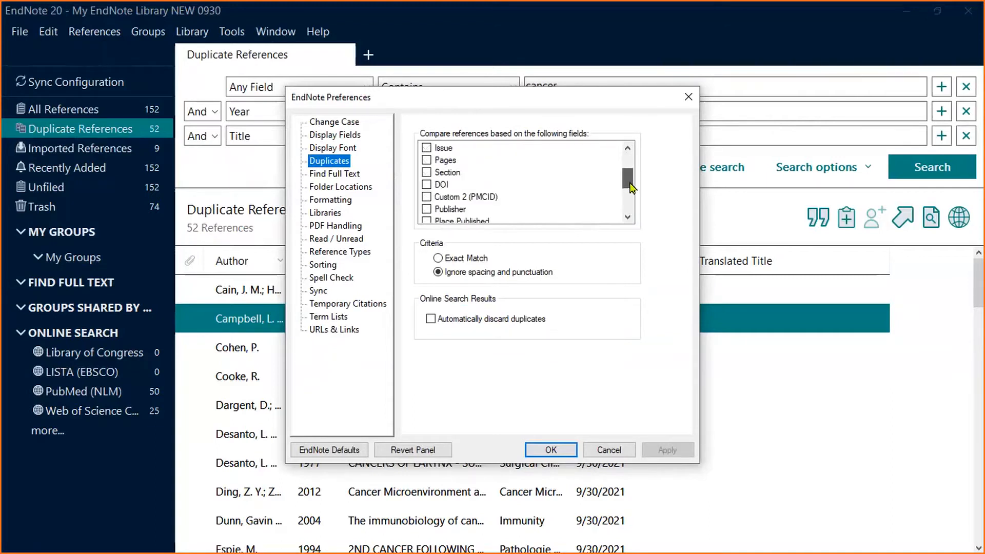
click(427, 184)
click(427, 197)
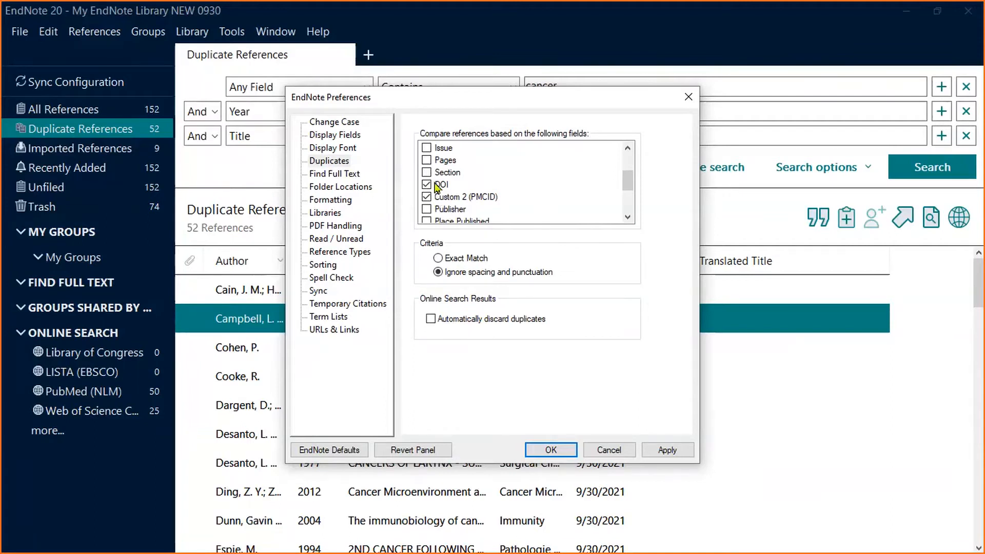
click(567, 454)
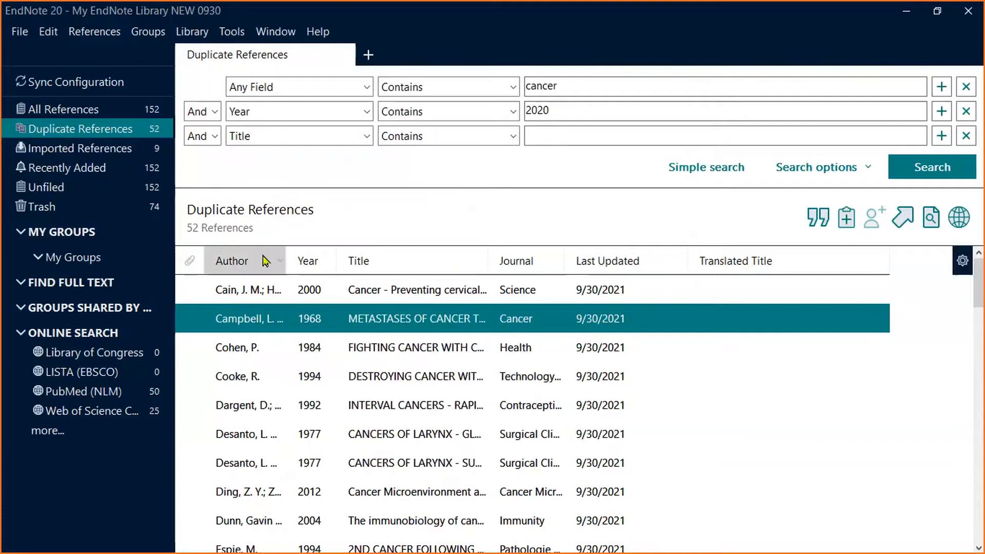
Step: Examine the library window's display field settings and the fields available for column 8
click(963, 262)
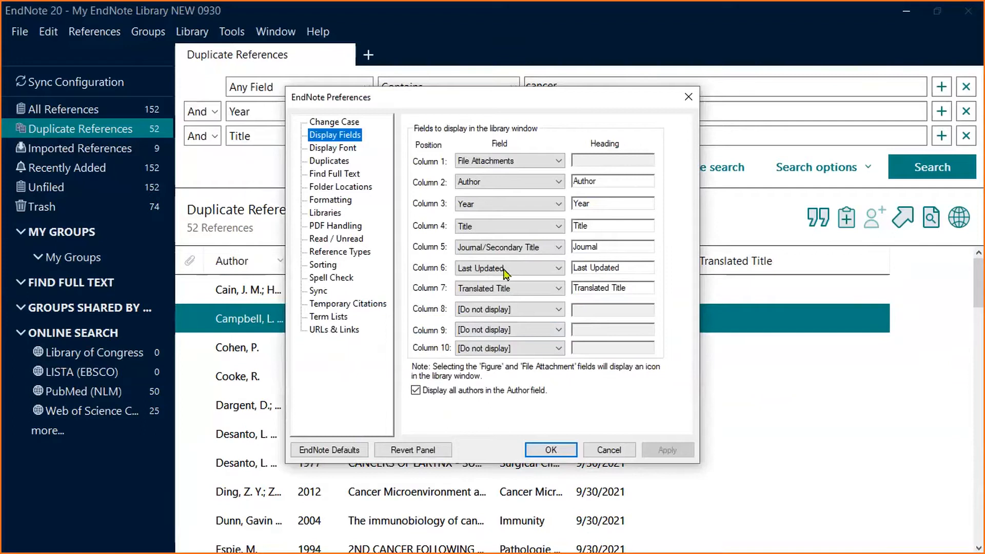
click(560, 308)
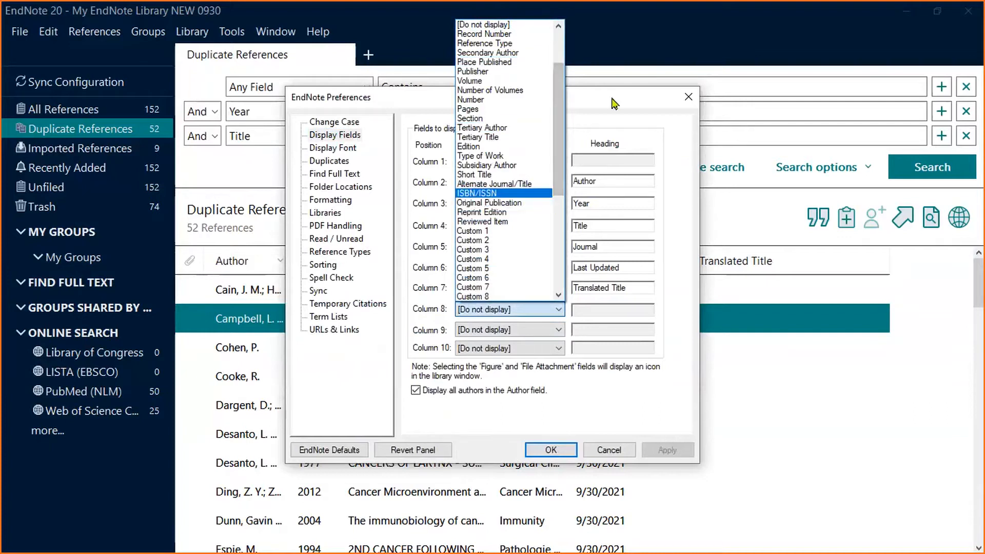
click(645, 105)
click(688, 96)
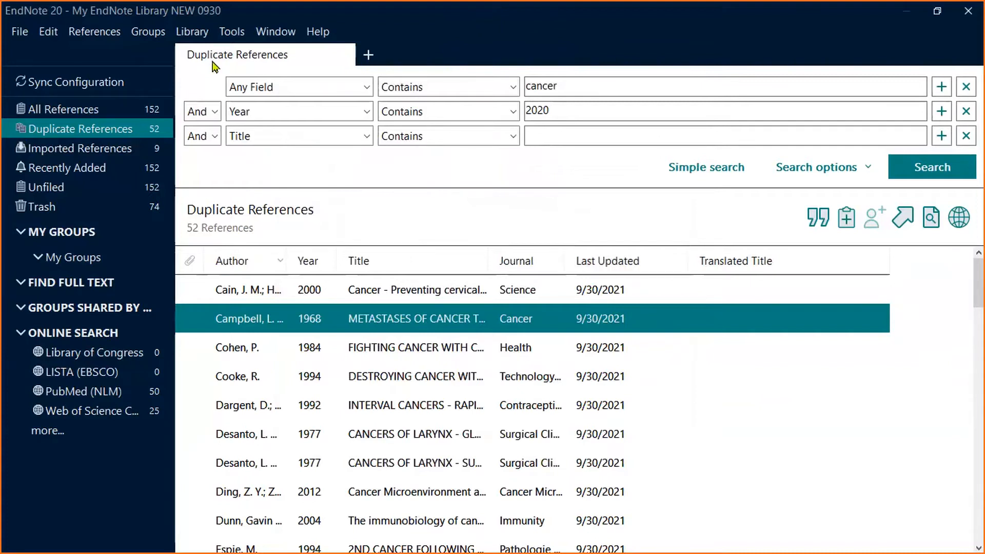
Step: Find the full text for the first nine references in the Duplicate References list
click(423, 295)
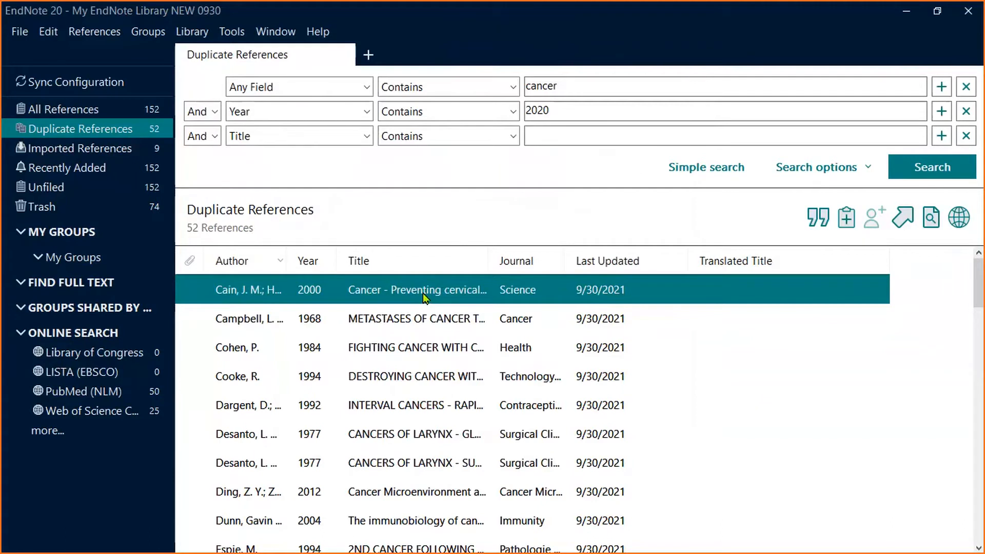
shift+click(270, 521)
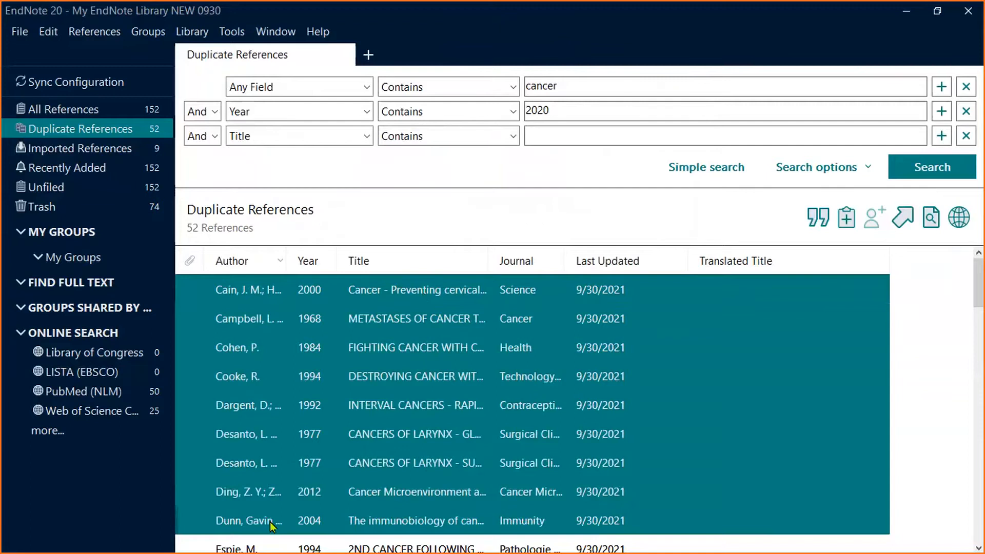
click(932, 223)
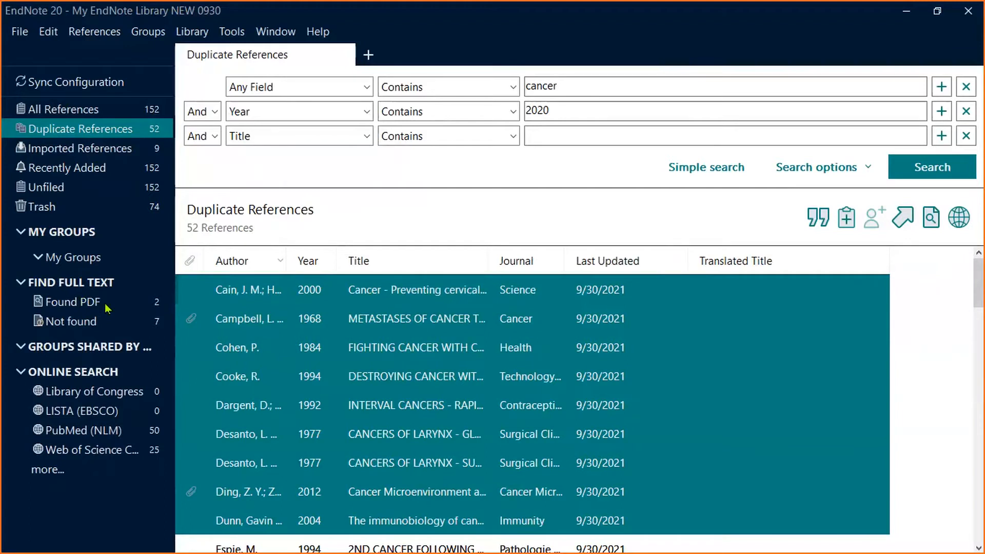
Step: Open the 2012 "Cancer Microenvironment and Cancer Vaccine" reference from the Found PDF group and display its attached PDF
click(76, 302)
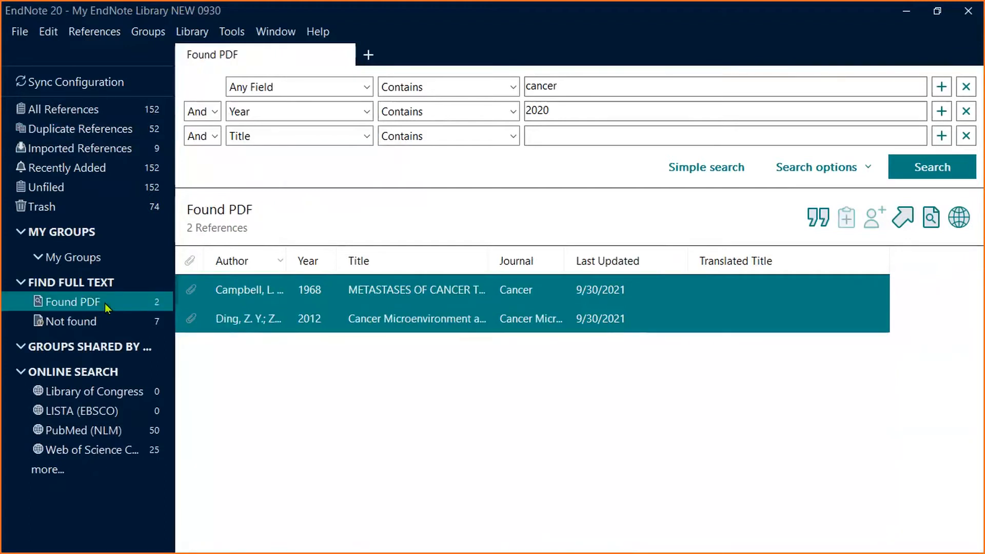
click(384, 321)
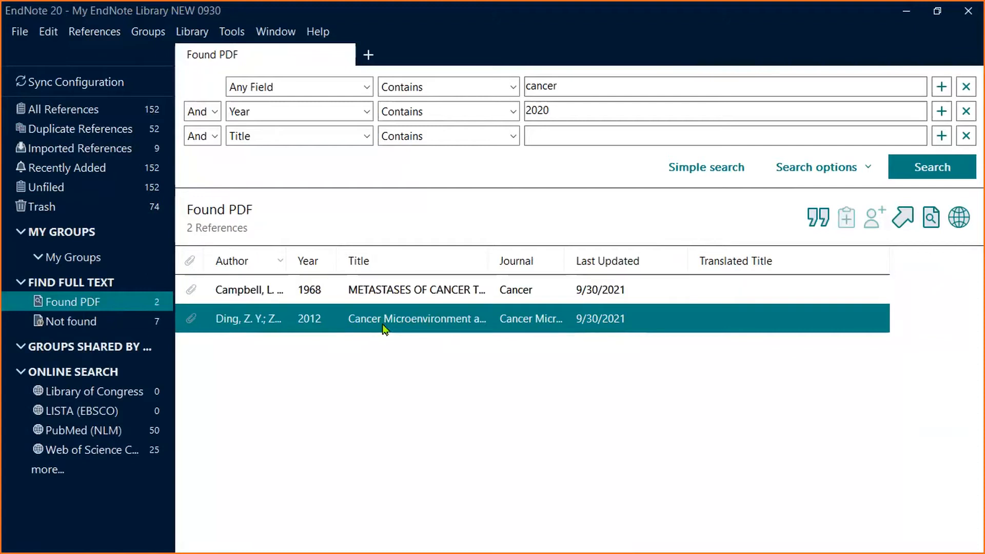
double_click(383, 326)
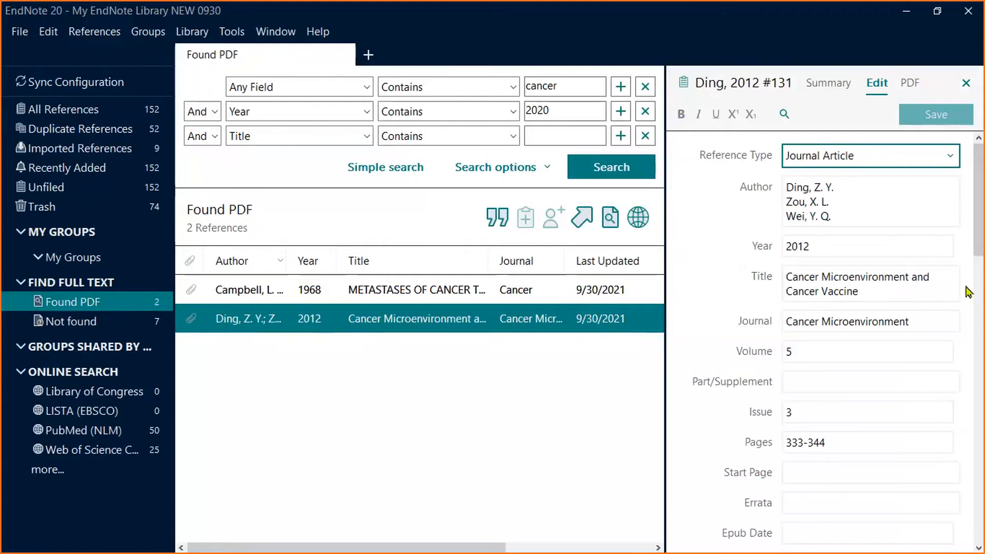
click(829, 90)
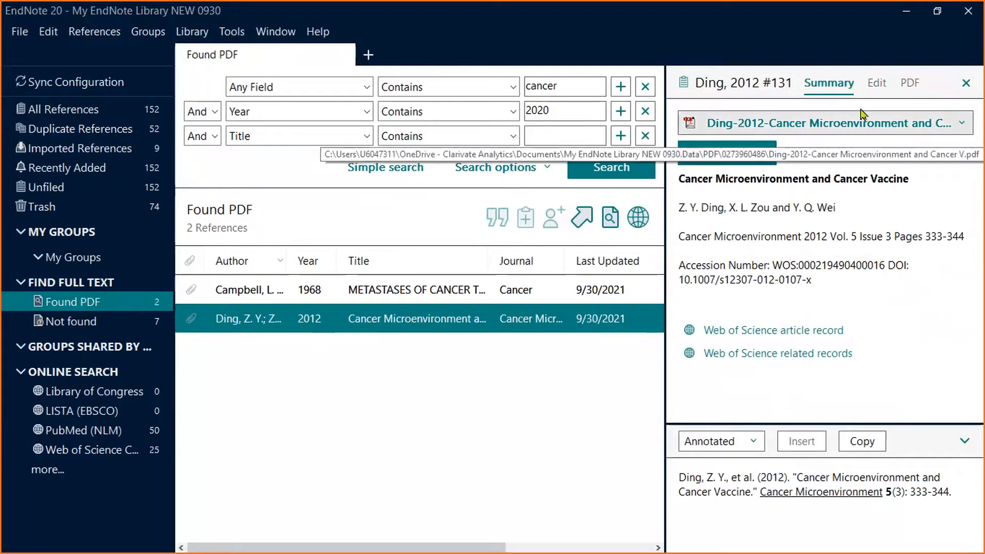
click(912, 90)
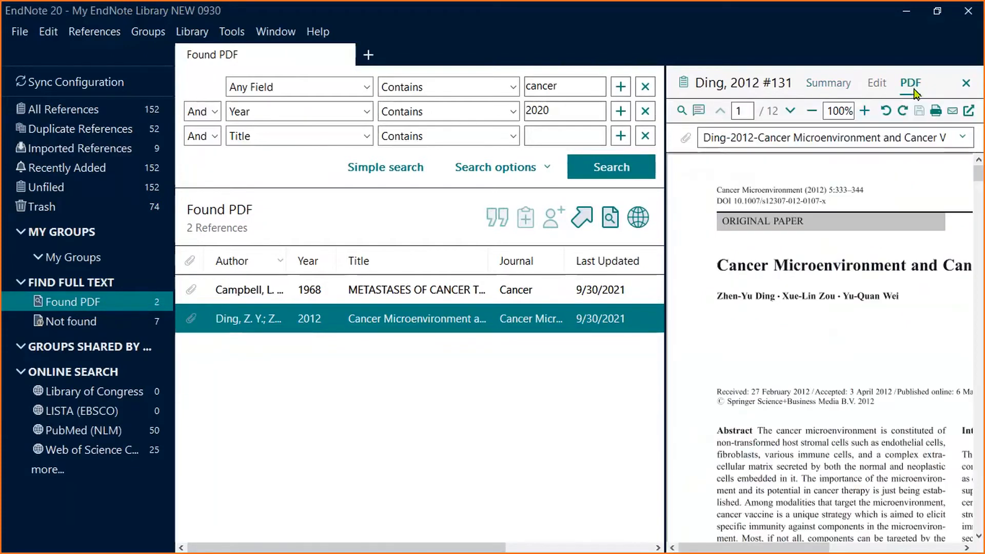
Step: Widen the reference pane so the full article title fits in the PDF view
drag(665, 116, 540, 117)
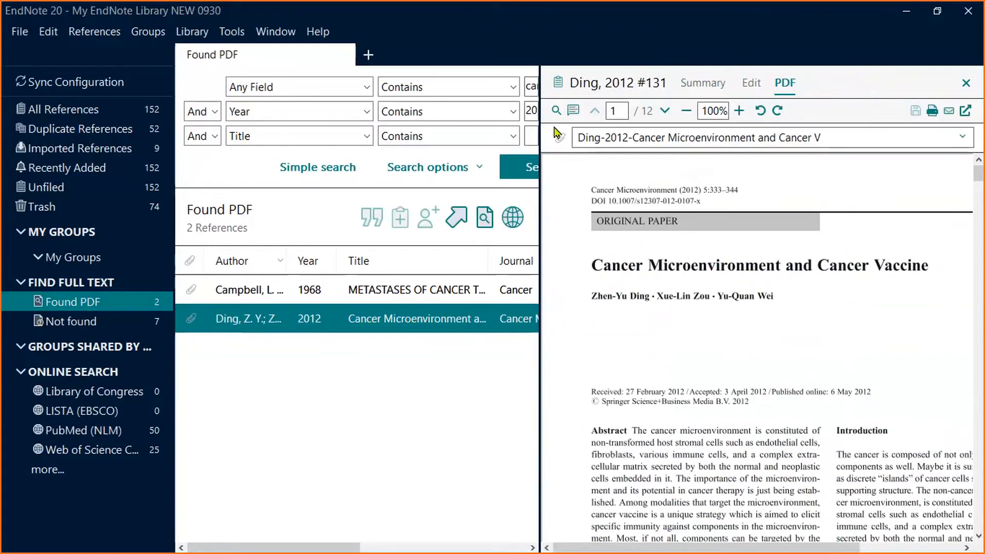
scroll(835, 301, down, 1)
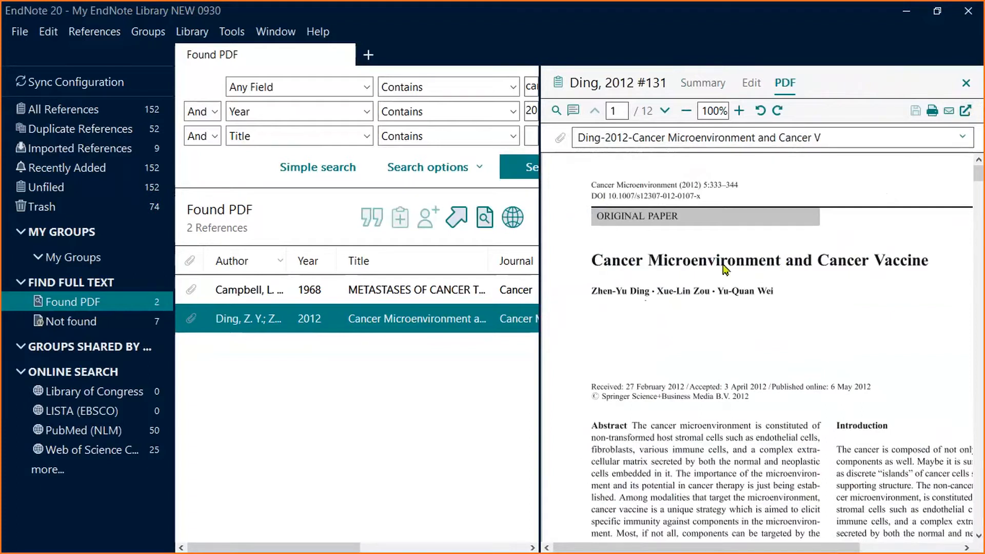
scroll(736, 267, down, 1)
scroll(723, 265, down, 2)
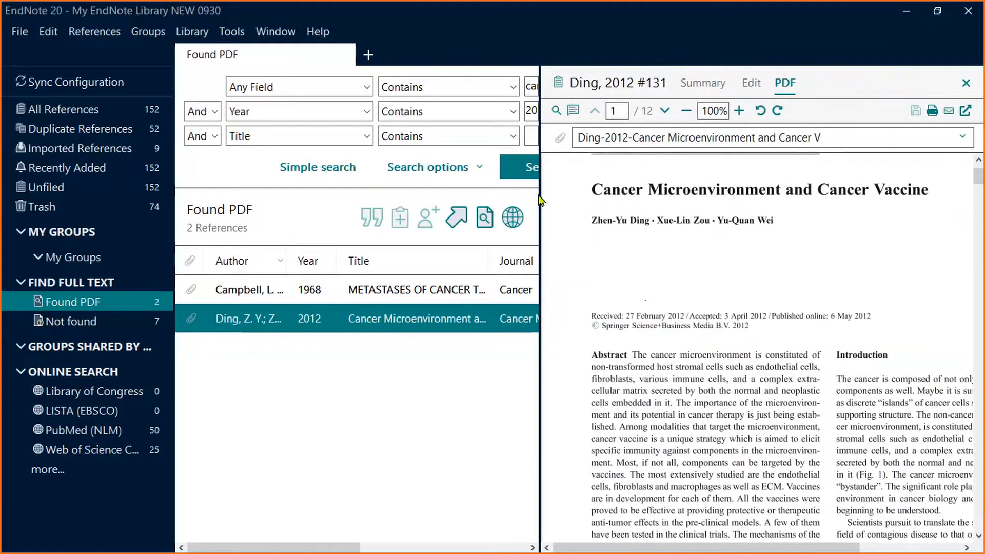
drag(534, 188, 550, 188)
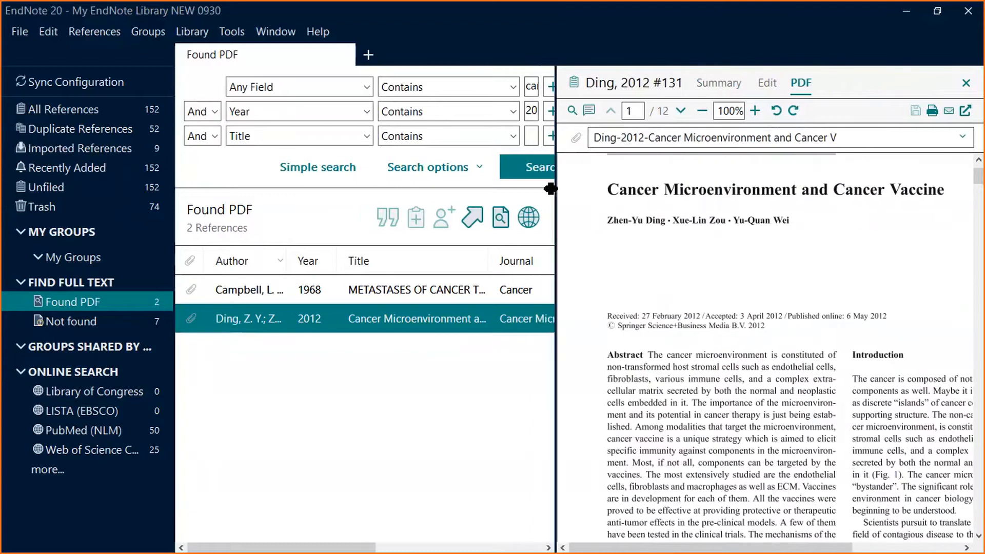
Step: Select "Vaccine" in the PDF's article title and place a sticky note just above the end of the title
drag(946, 196, 895, 199)
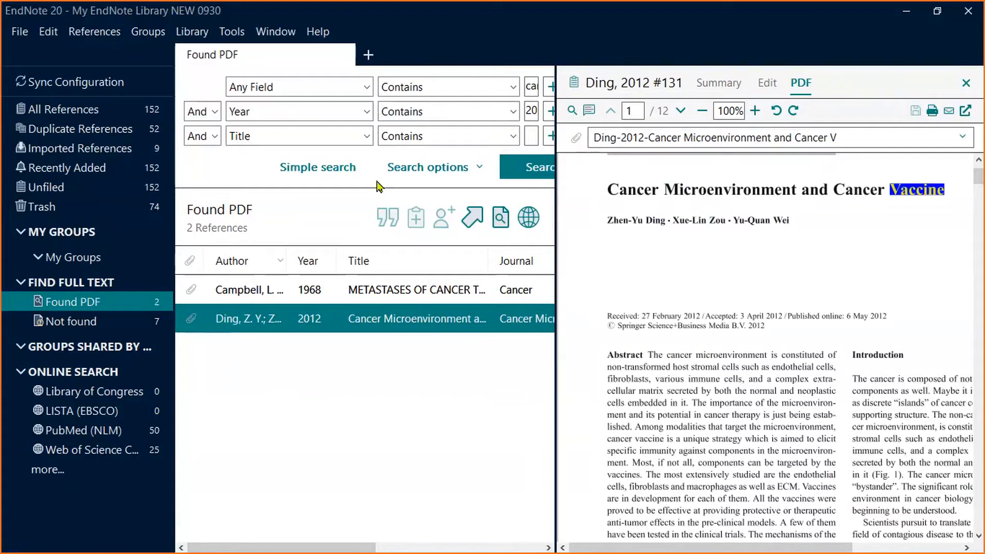
click(589, 110)
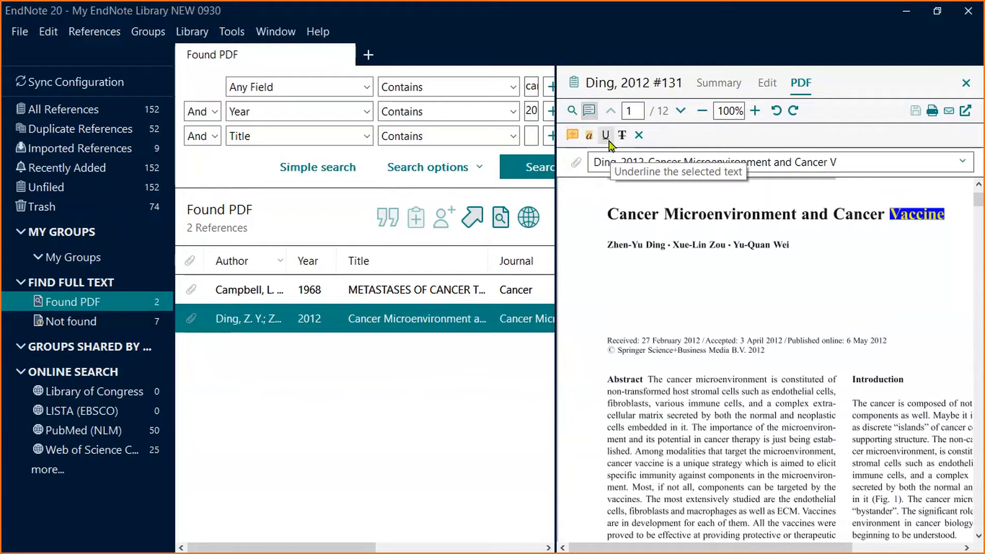
click(573, 136)
click(950, 201)
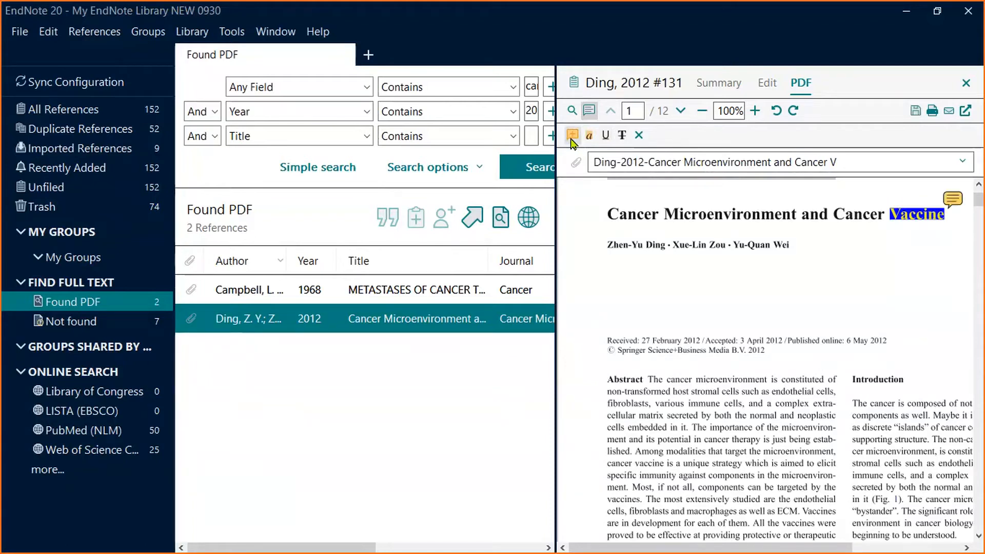
Step: Replace the sticky note's default comment with "테스트", close the note and reopen it to check the text
click(956, 205)
double_click(956, 205)
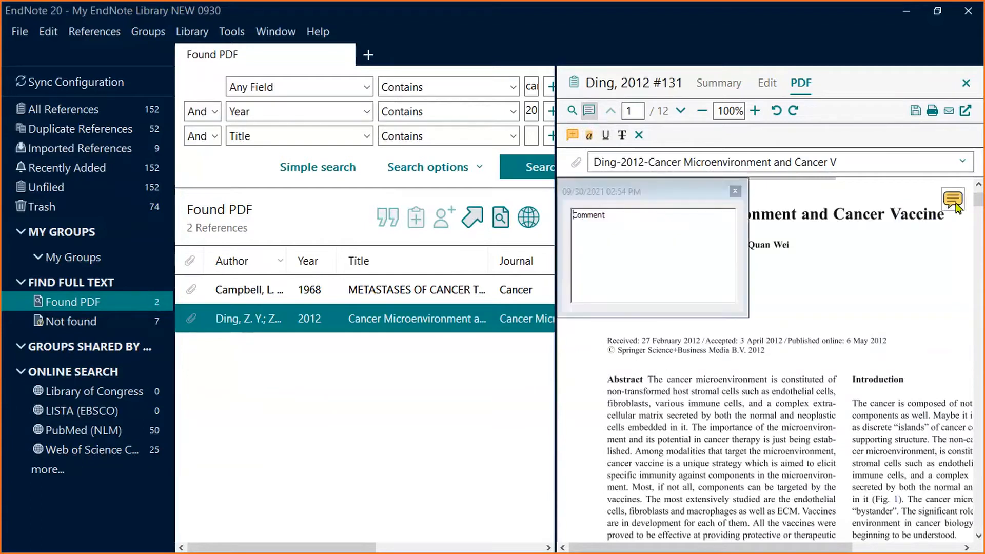
drag(638, 220, 578, 226)
key(BackSpace)
key(BackSpace)
text(메ㅁ)
key(BackSpace)
text(스트)
click(735, 192)
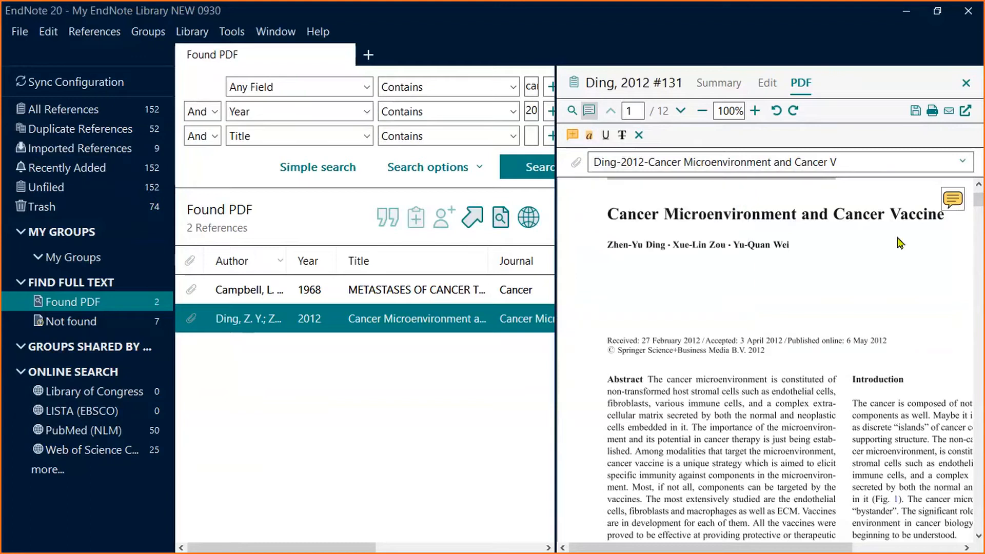
click(957, 202)
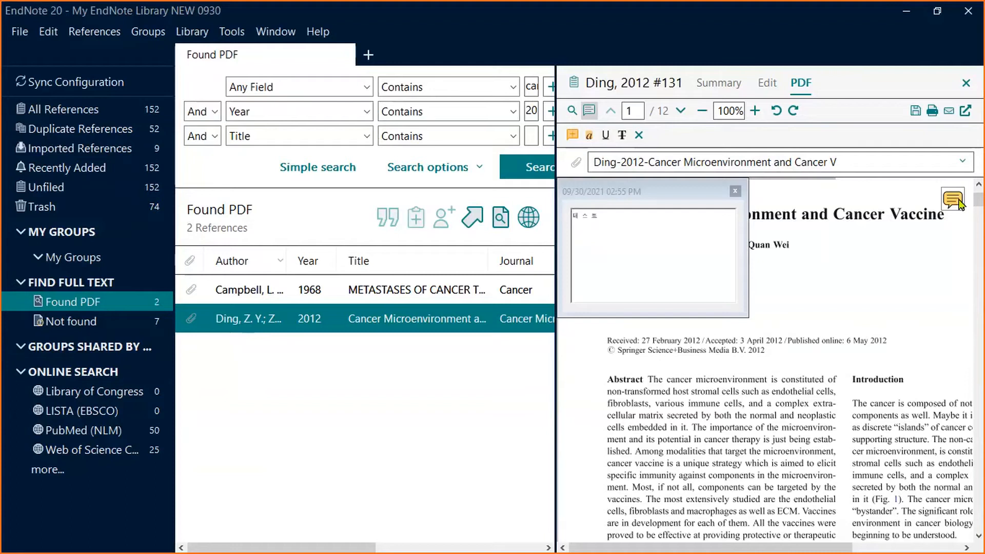
Step: Close the sticky note and highlight "Cancer Microenvironment and" in the PDF's article title
click(735, 191)
drag(616, 218, 828, 240)
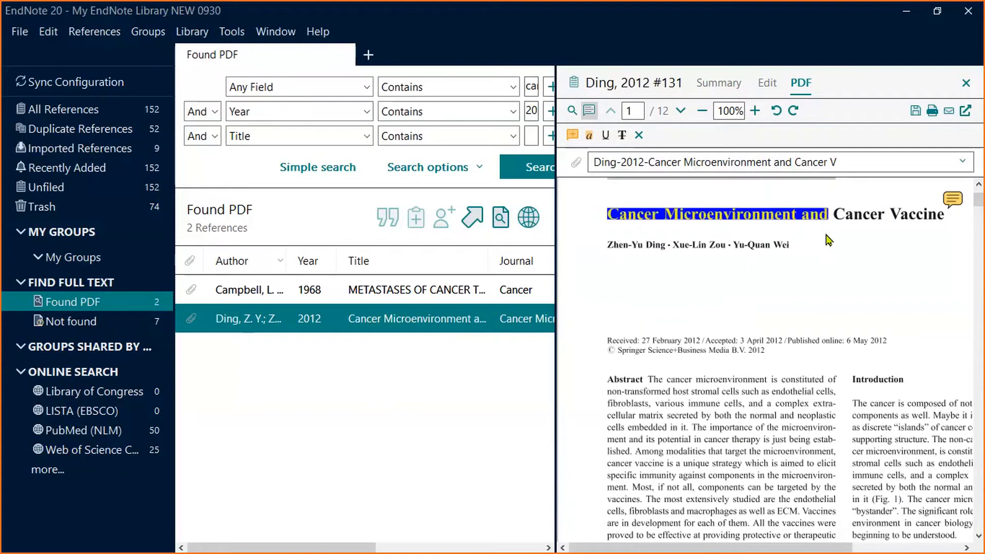
click(590, 137)
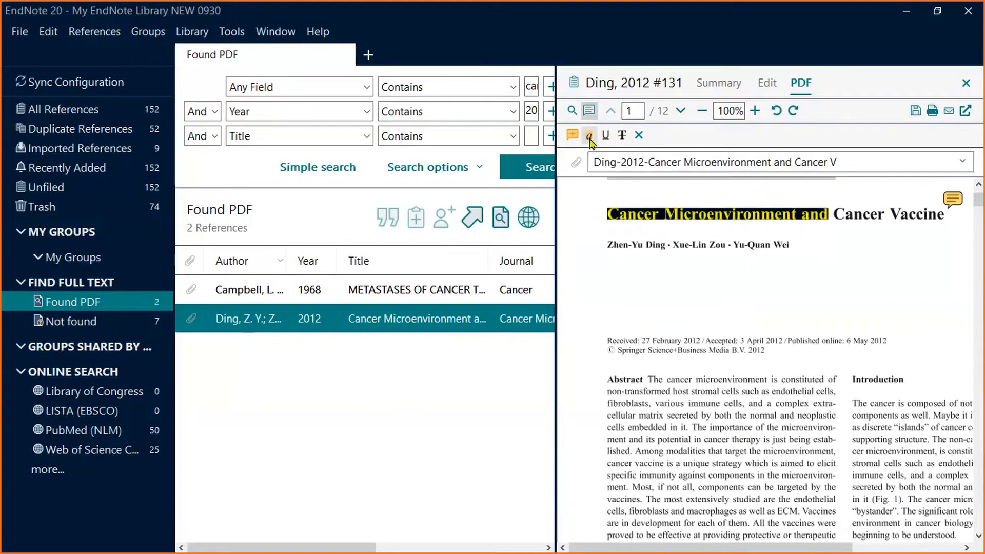
click(727, 281)
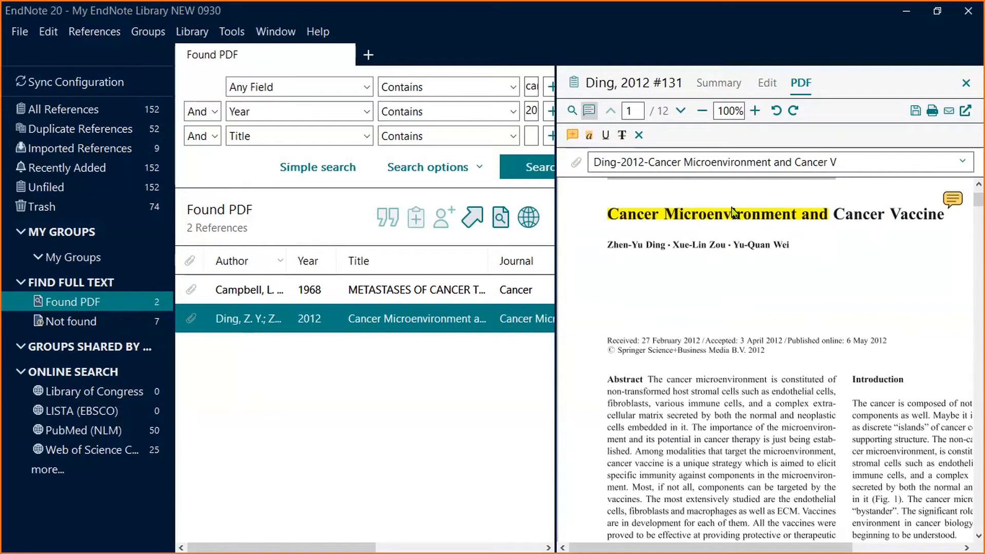
Step: Show all references in the library, set the first search criterion's field to PDF Notes and widen the search area
click(82, 113)
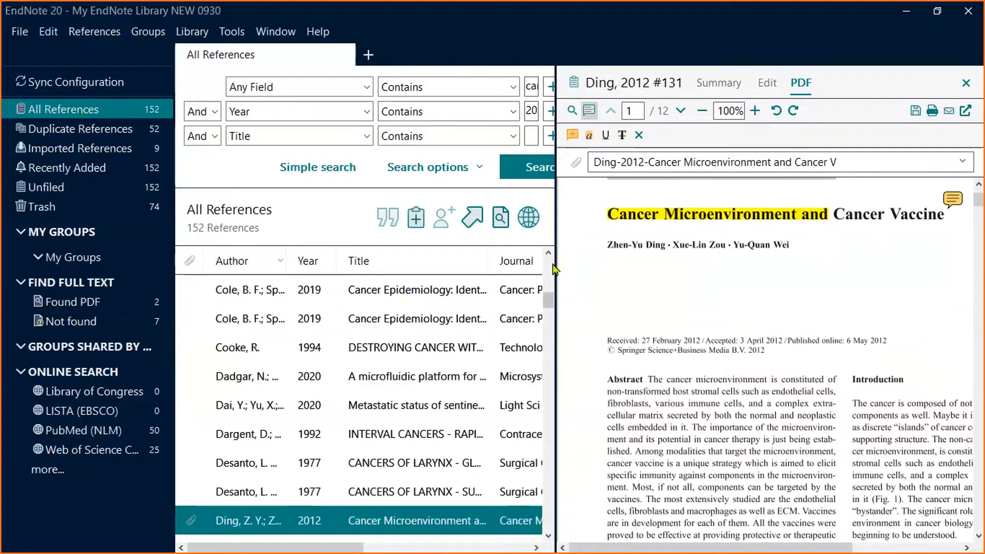
drag(550, 255, 619, 255)
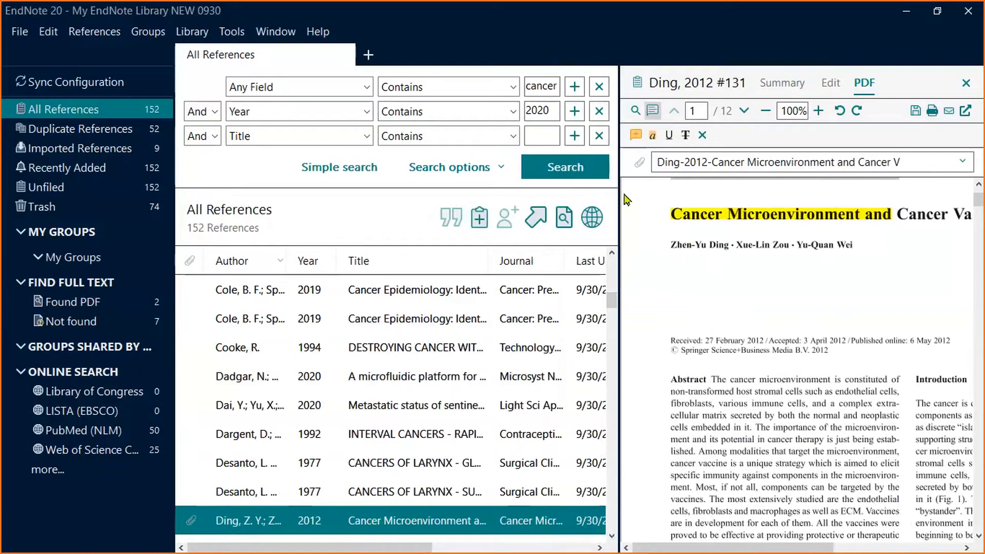
click(367, 88)
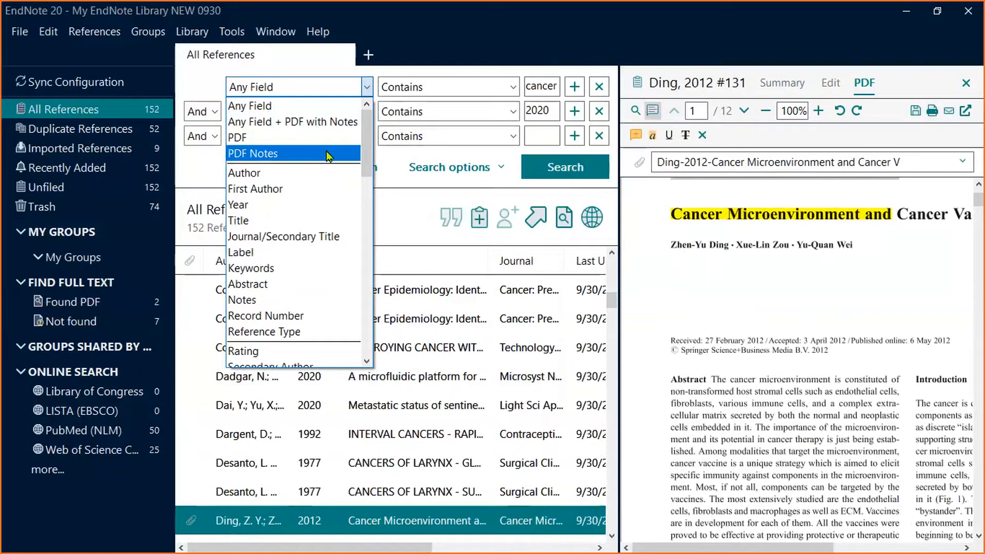
mouse_move(365, 130)
mouse_down()
mouse_move(366, 302)
mouse_move(368, 145)
mouse_up()
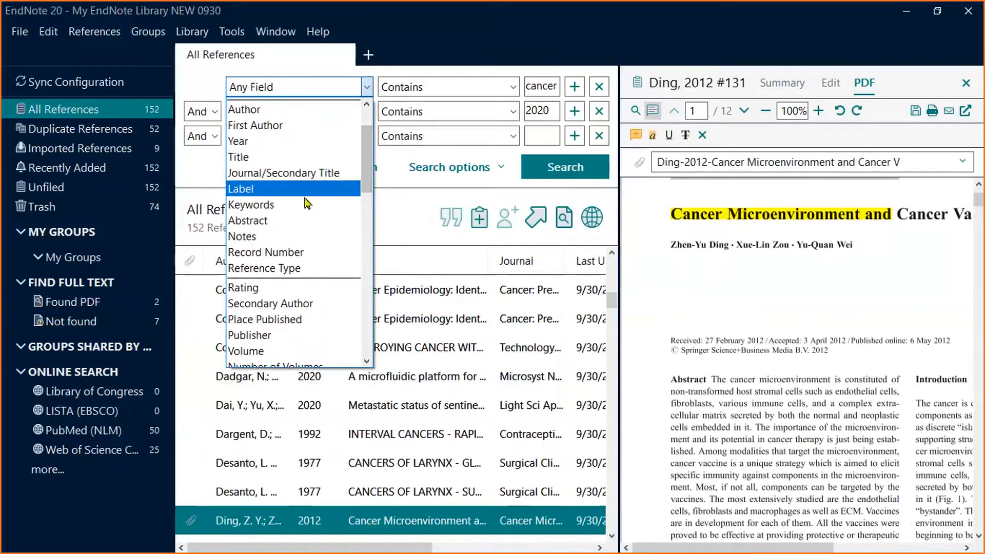
scroll(368, 158, up, 2)
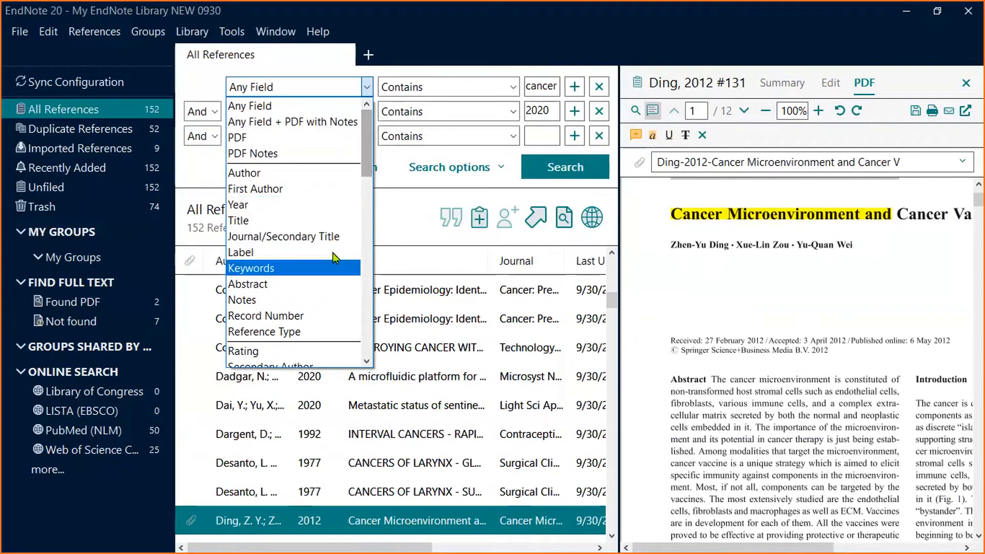
click(341, 157)
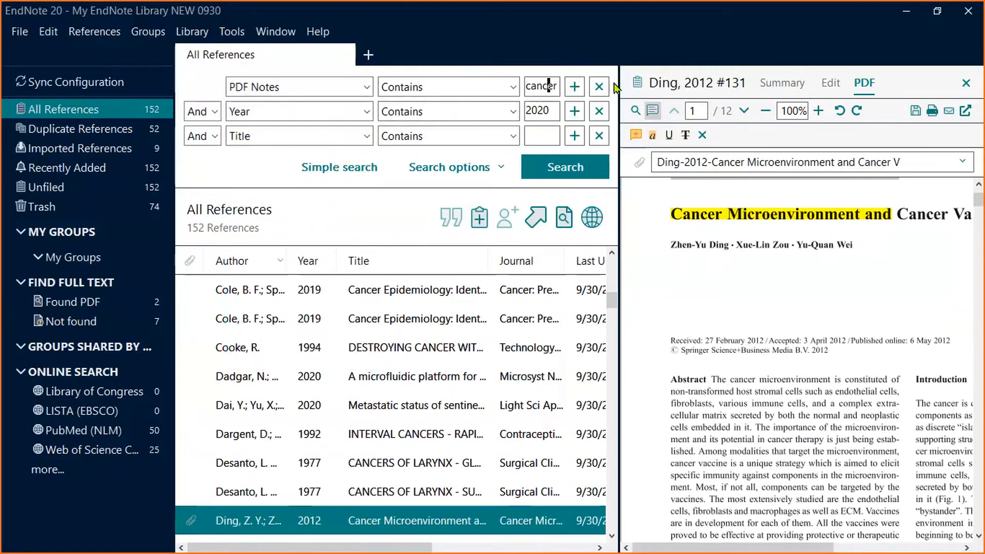
drag(614, 78, 735, 102)
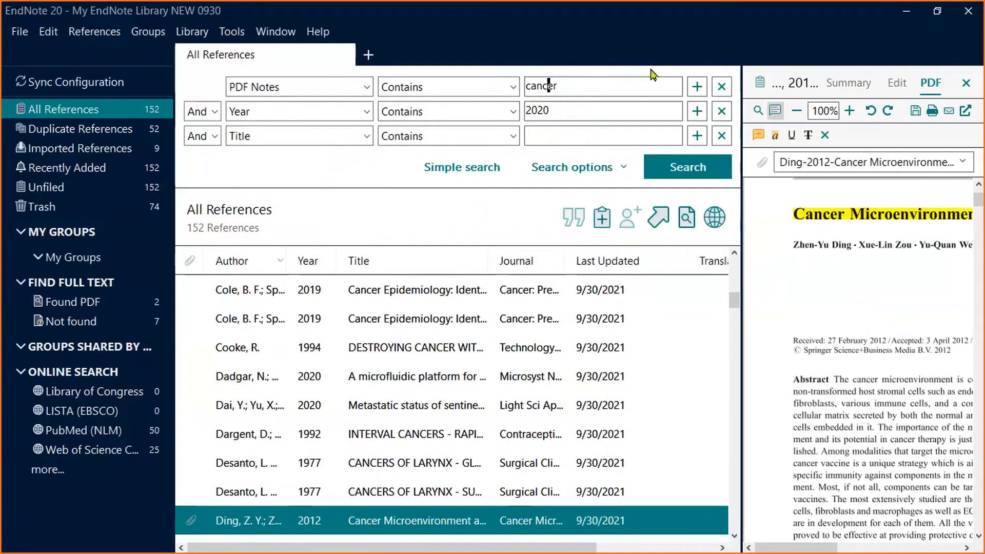
Step: Remove the Year criterion and search all references for PDF notes containing "테스트"
click(715, 117)
key(BackSpace)
key(BackSpace)
key(BackSpace)
key(BackSpace)
key(BackSpace)
key(BackSpace)
text(xpt)
key(BackSpace)
key(BackSpace)
key(BackSpace)
text(테스트)
key(Return)
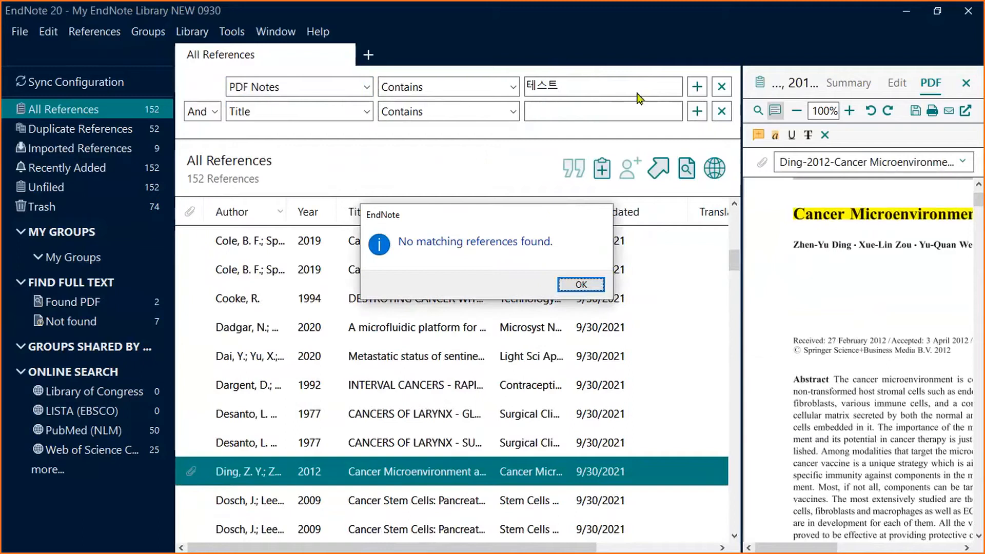
click(585, 285)
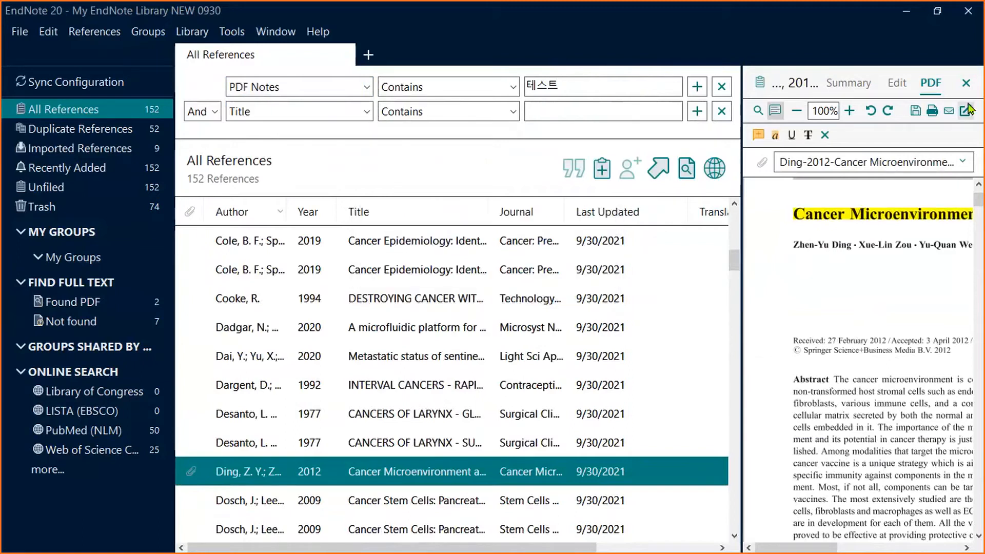
Step: Save the annotated PDF and rerun the PDF Notes search for "테스트"
click(915, 111)
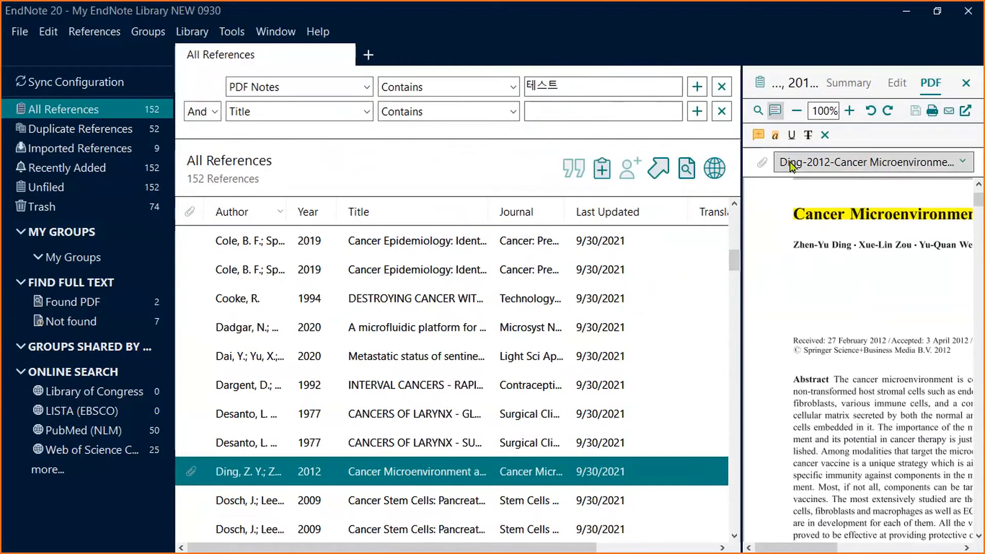
scroll(687, 248, up, 2)
click(646, 84)
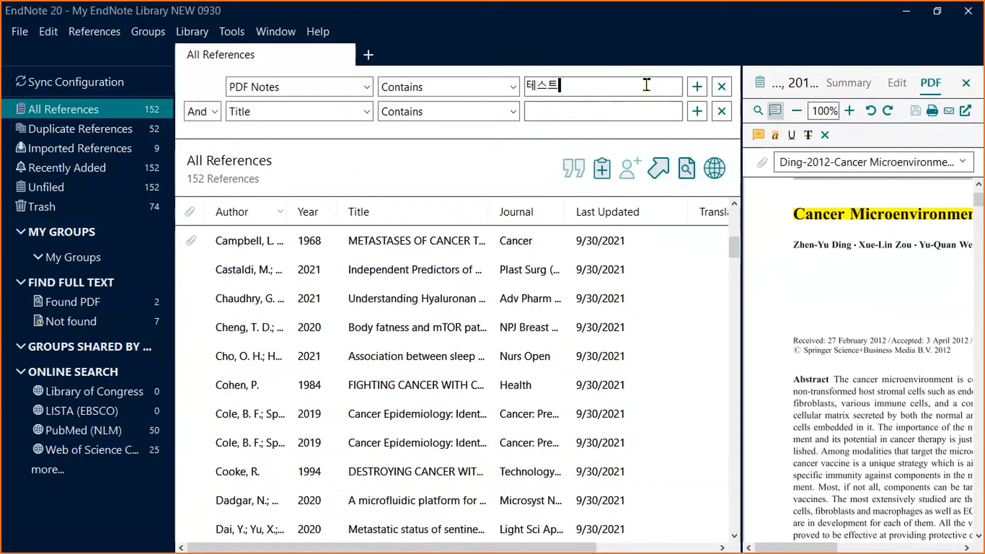
key(Return)
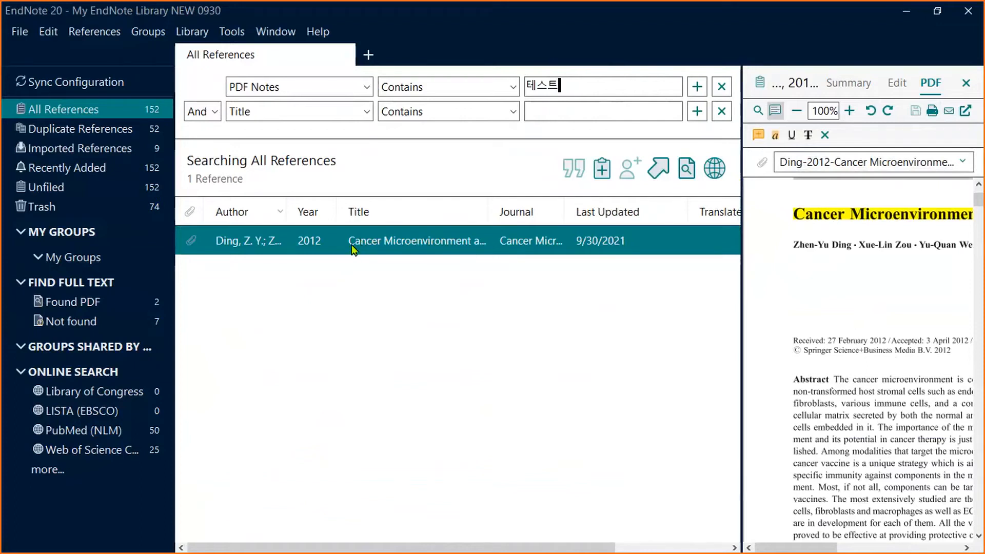
Step: Review the found reference's summary, editable fields and annotated PDF with its sticky note, and close the reference pane
drag(736, 228, 651, 233)
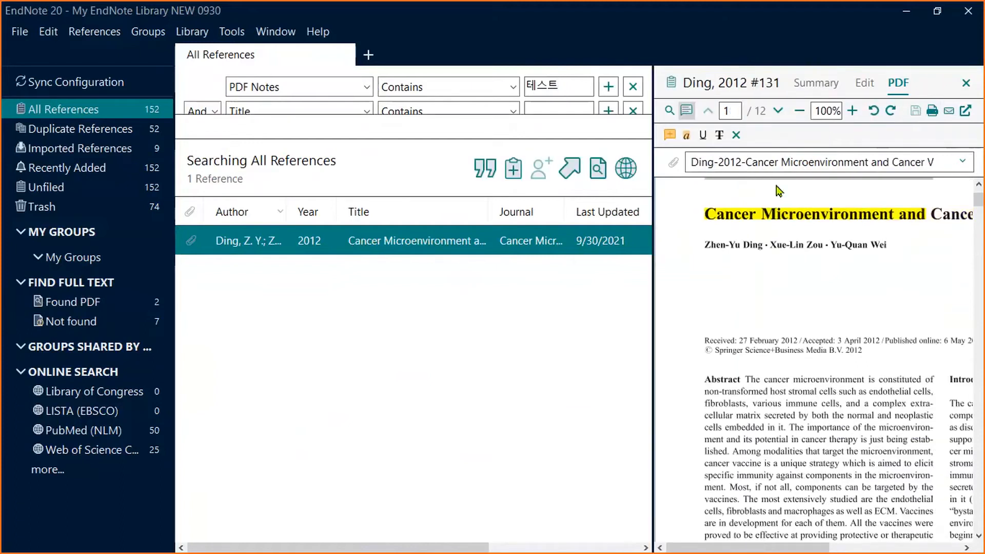
click(814, 86)
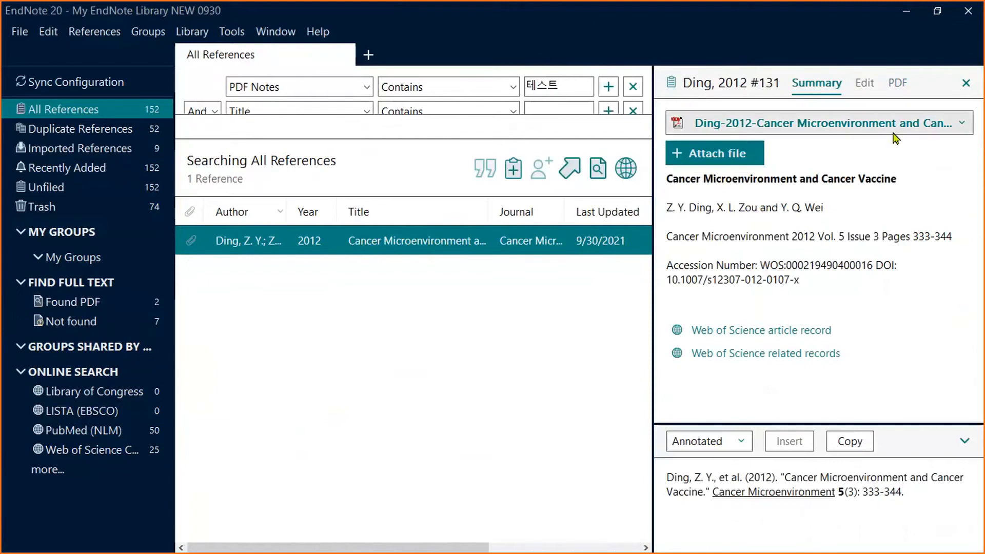
click(865, 92)
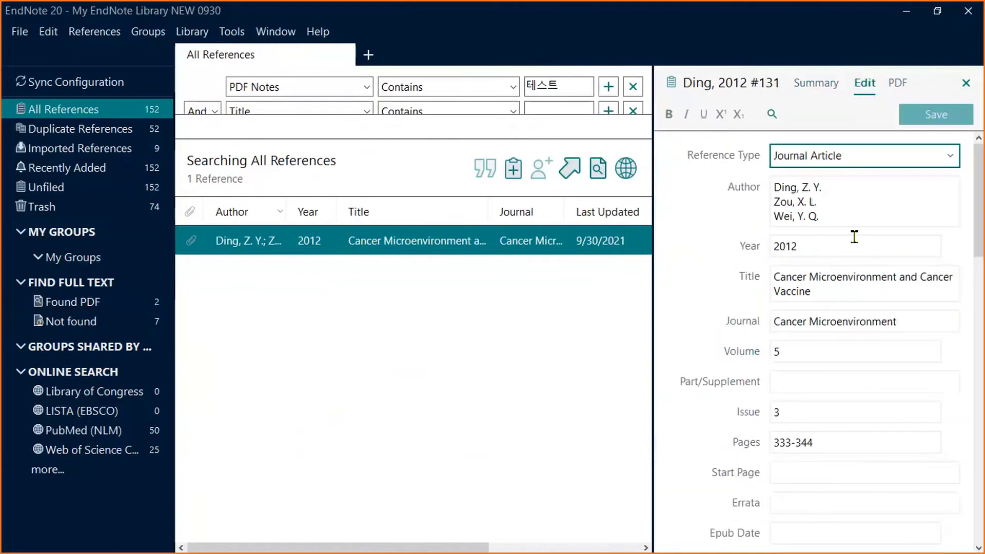
click(897, 85)
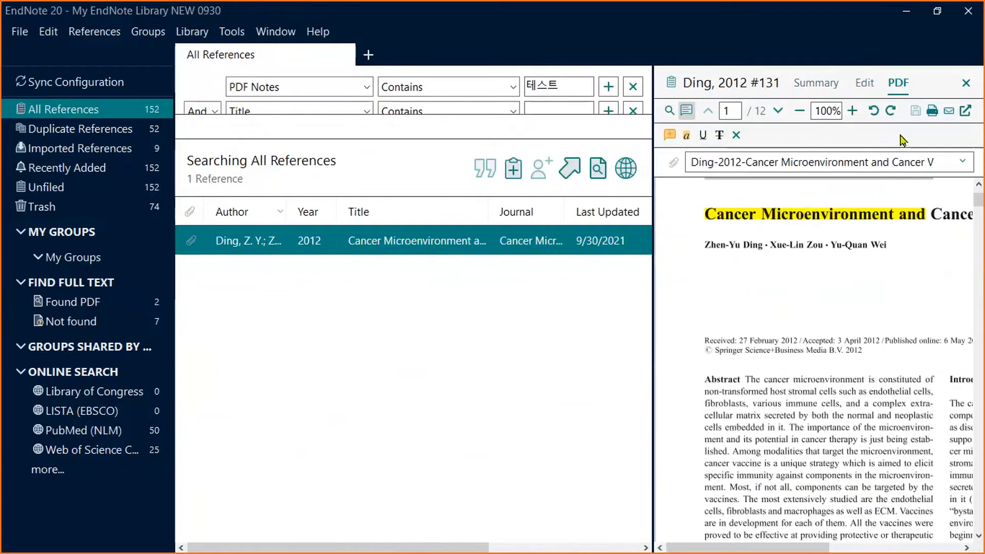
drag(648, 239, 596, 228)
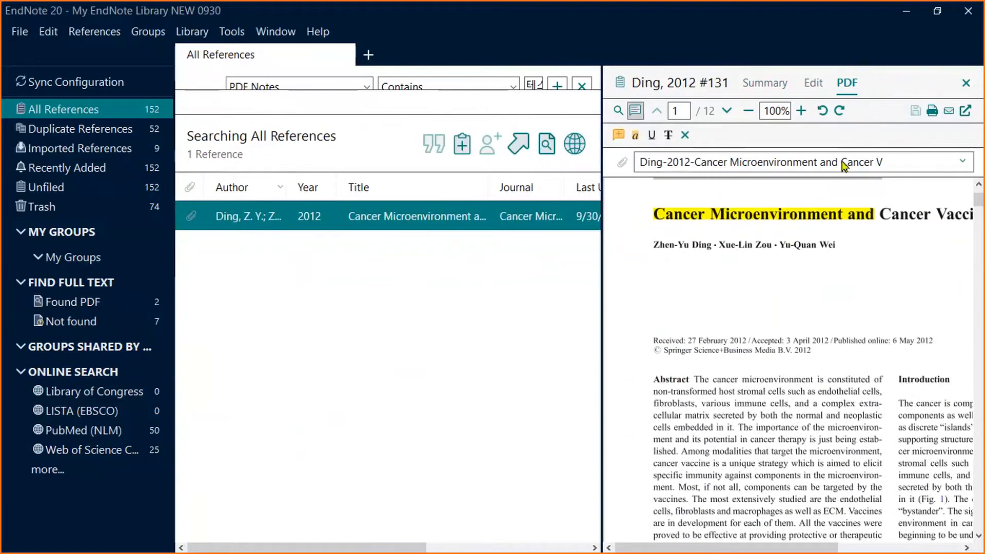
drag(600, 226, 530, 226)
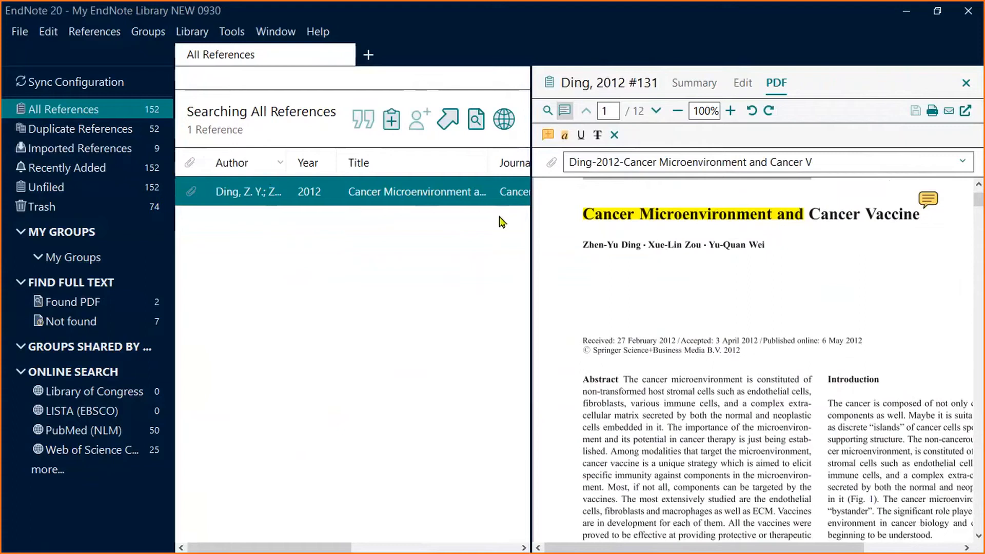
drag(531, 213, 632, 226)
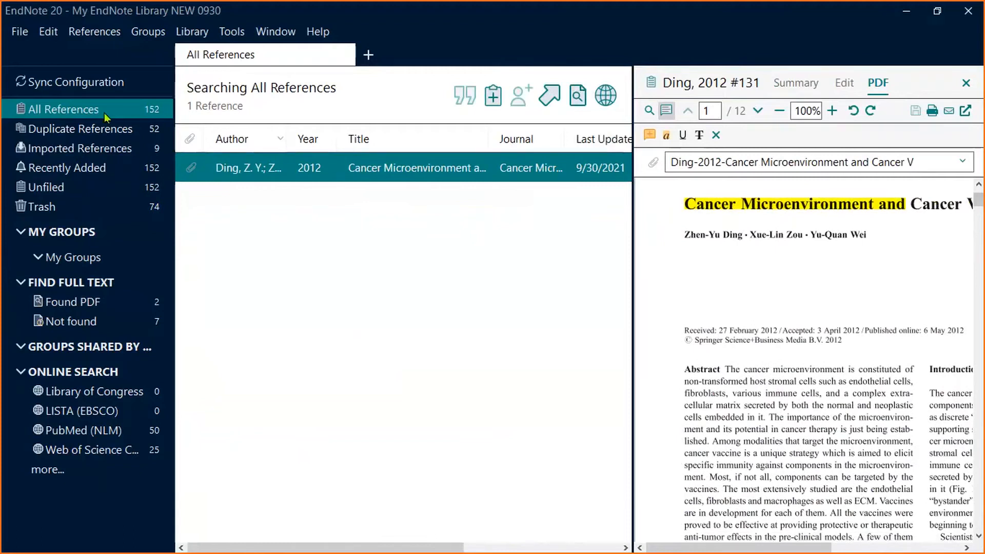
click(966, 84)
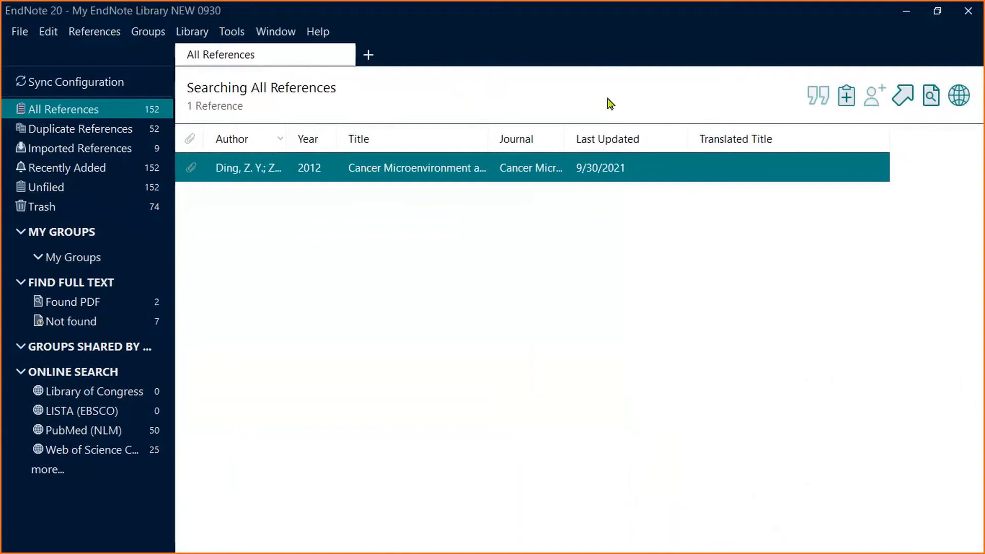
Step: Create a group in the My Groups set, keeping the default name "New Group"
click(72, 259)
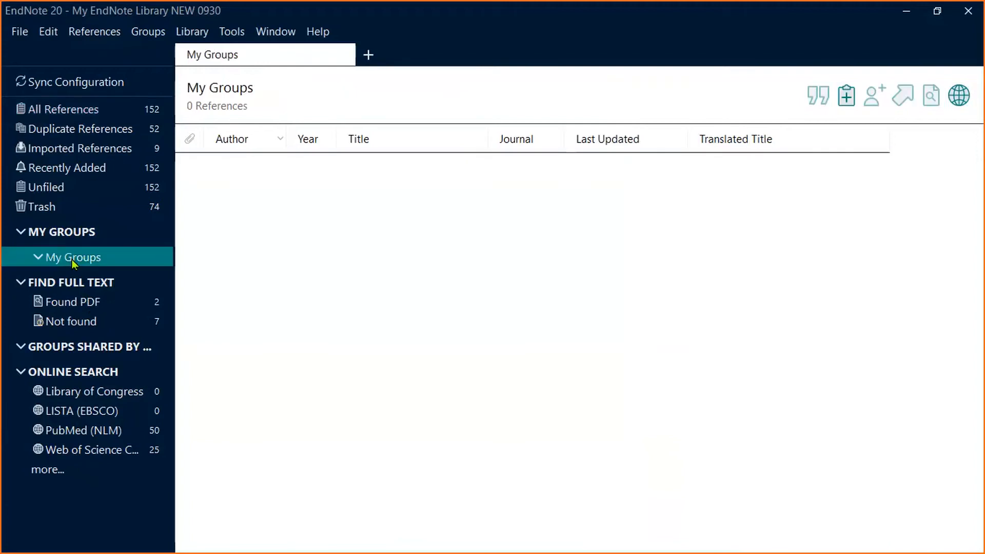
right_click(72, 259)
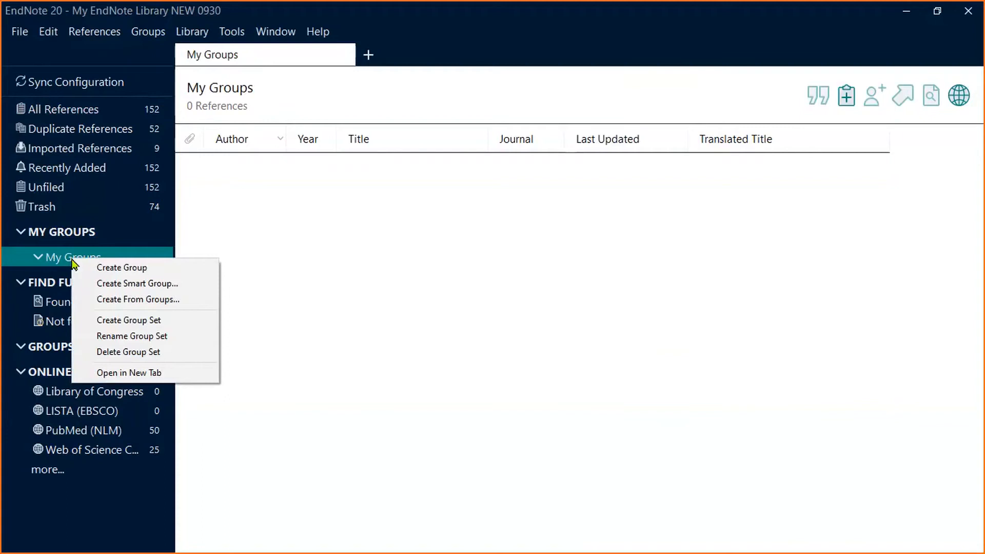
click(120, 268)
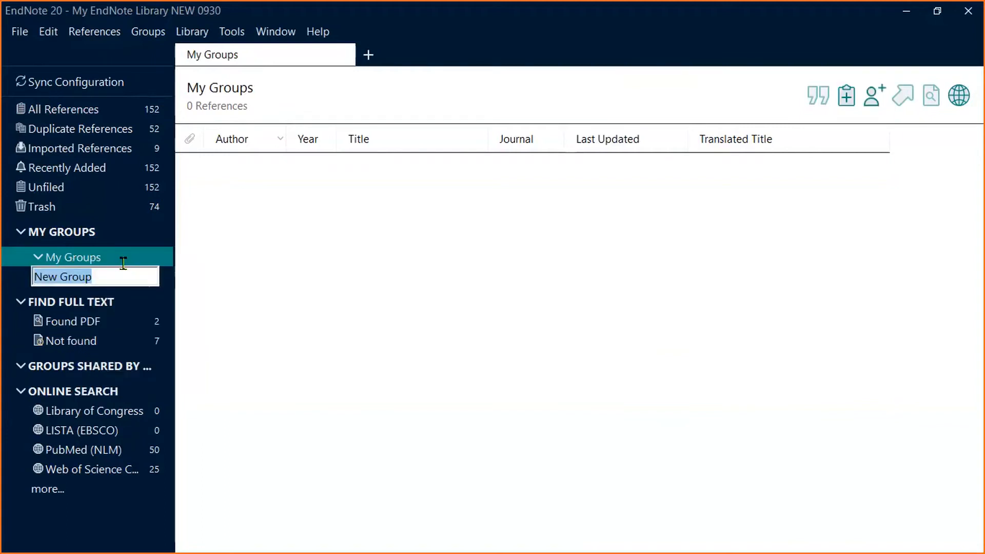
key(Return)
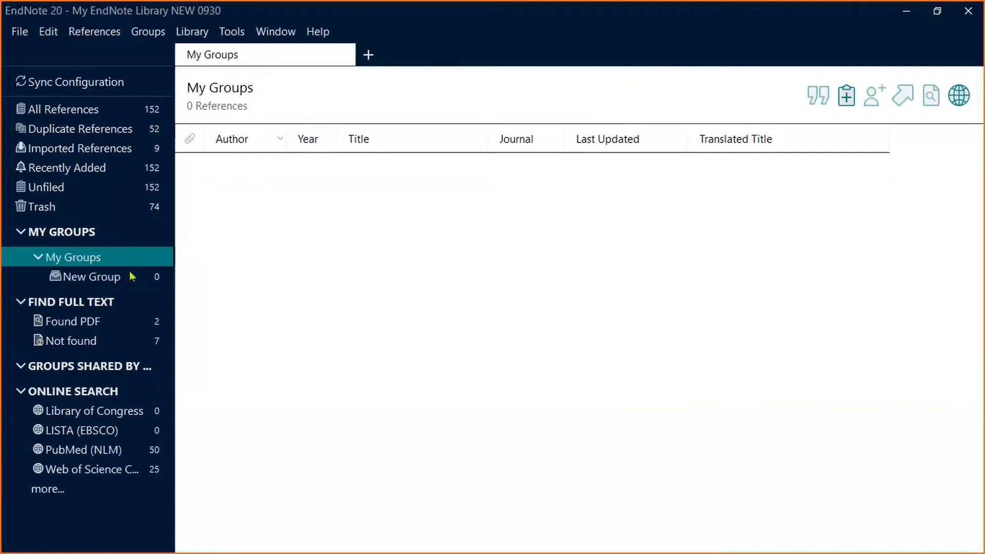
right_click(115, 273)
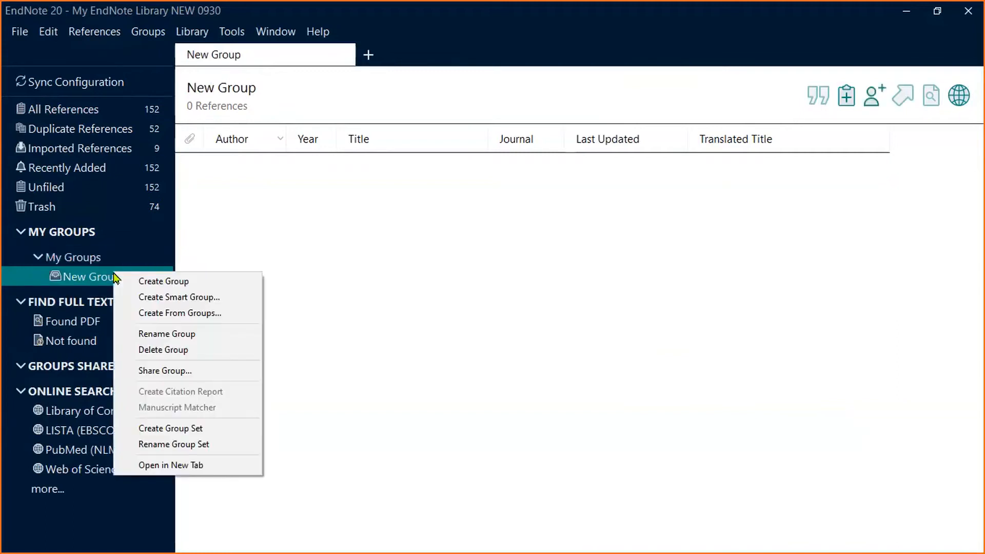
click(193, 444)
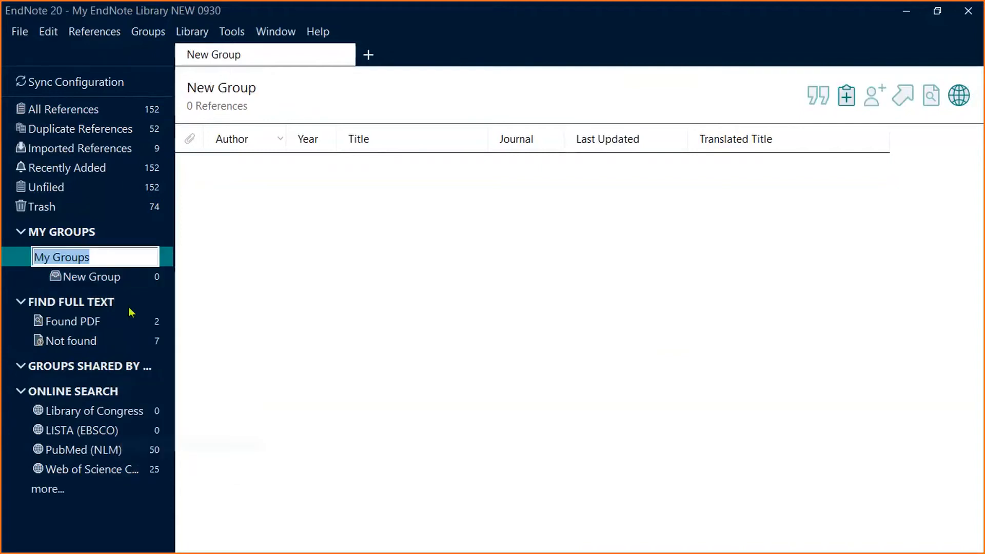
click(114, 280)
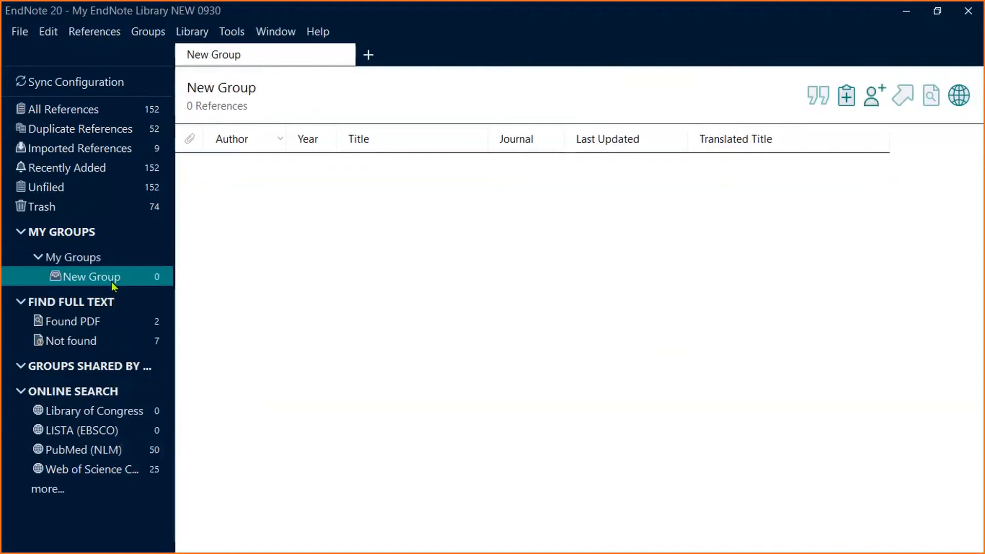
Step: Create another group in the My Groups set and name it "Paper1_chap1"
right_click(103, 261)
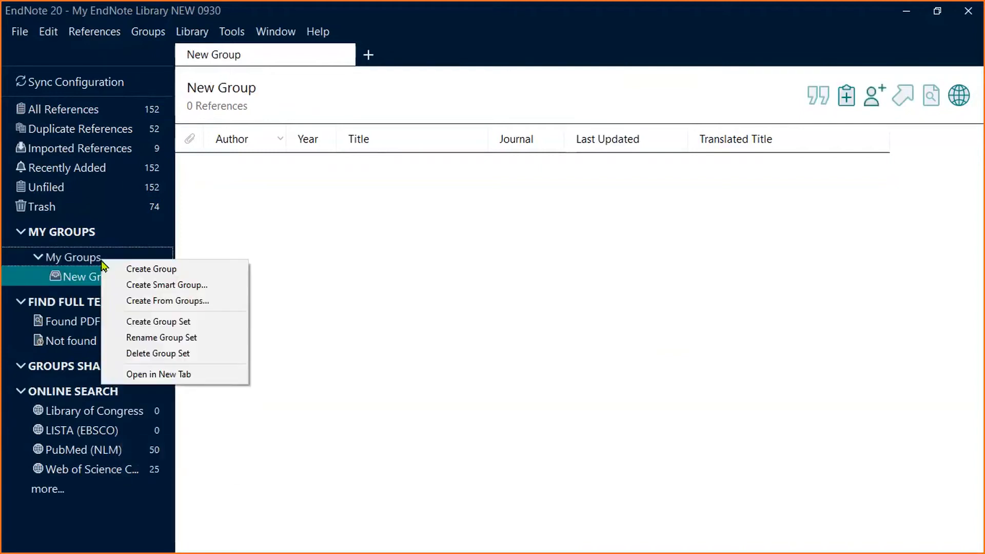
click(173, 276)
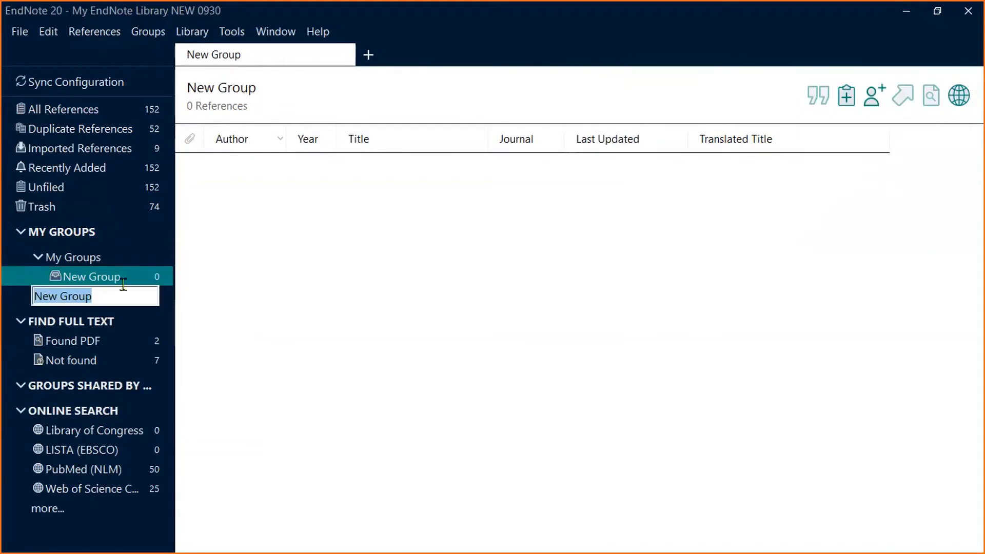
key(BackSpace)
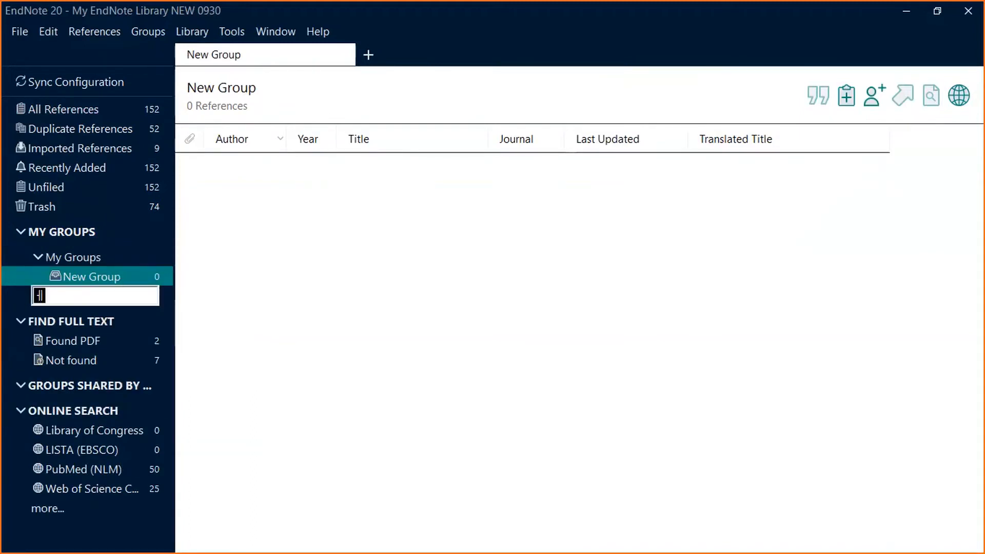
text(Paper1_chap1)
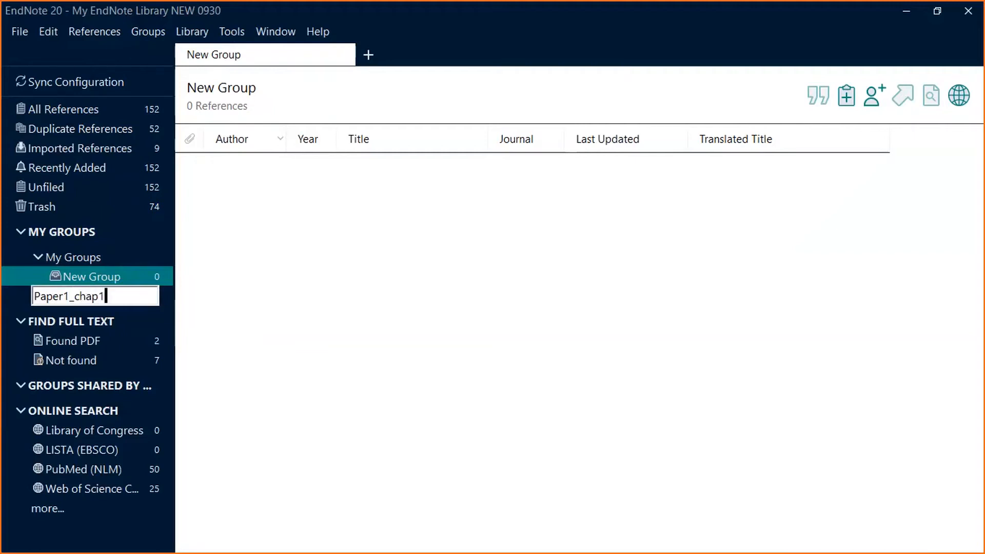
key(Return)
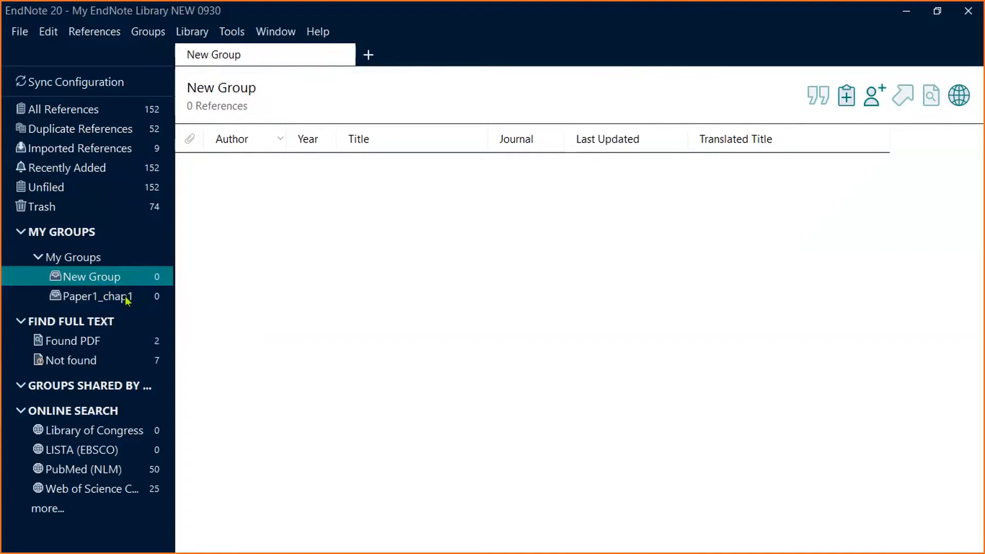
Step: Add the six references from "Importance of Nano Medici..." through "Managing "Stable" Cancer ..." in All References to the Paper1_chap1 group
click(127, 300)
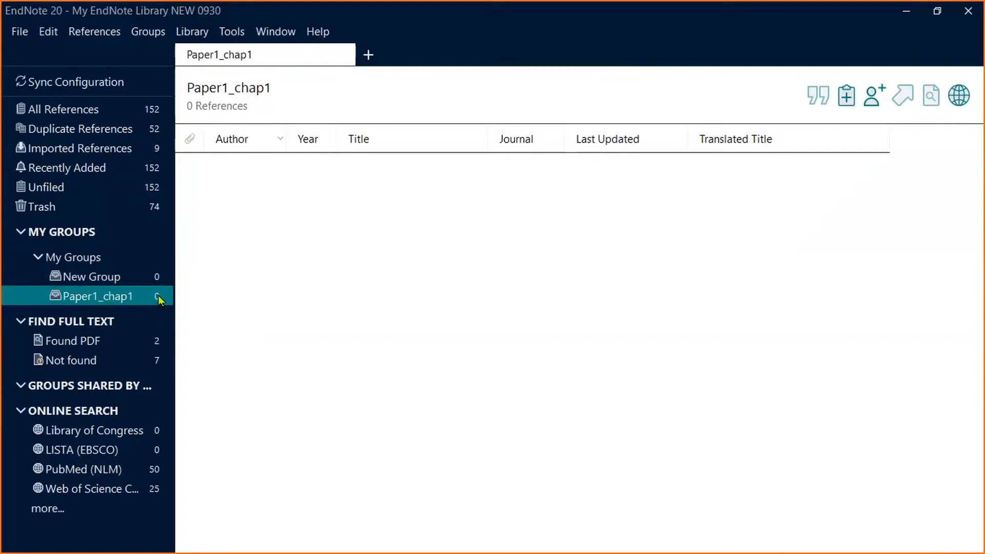
click(117, 108)
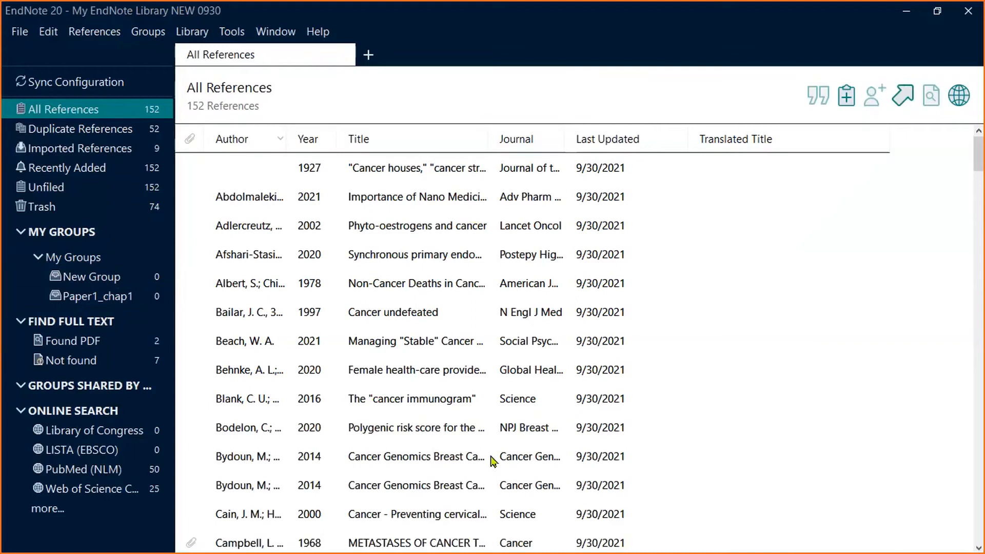
click(421, 201)
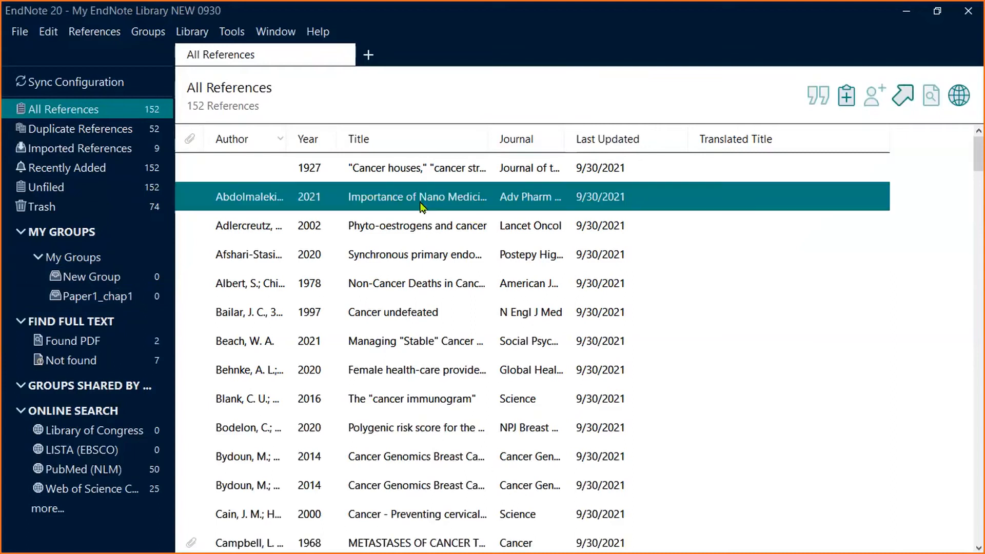
shift+click(403, 342)
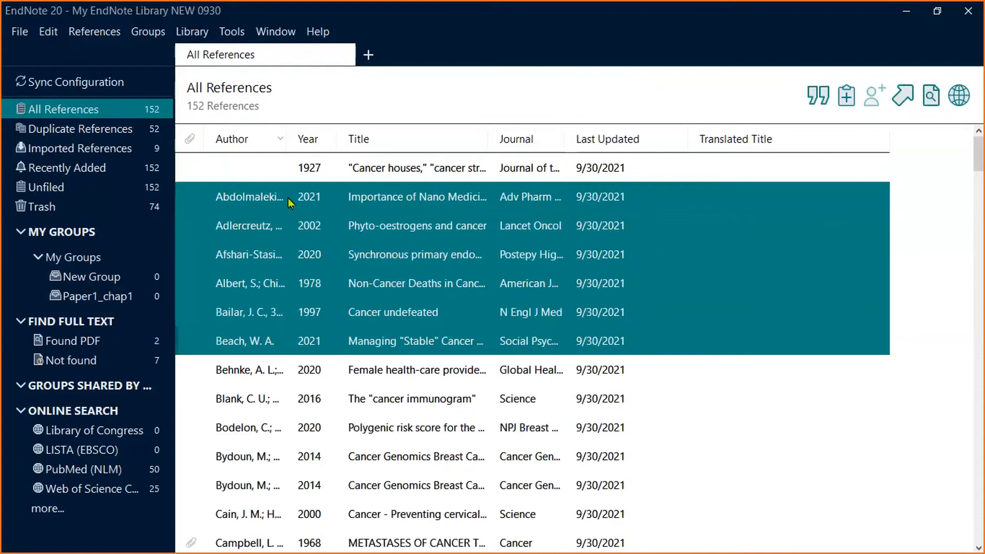
drag(288, 197, 151, 298)
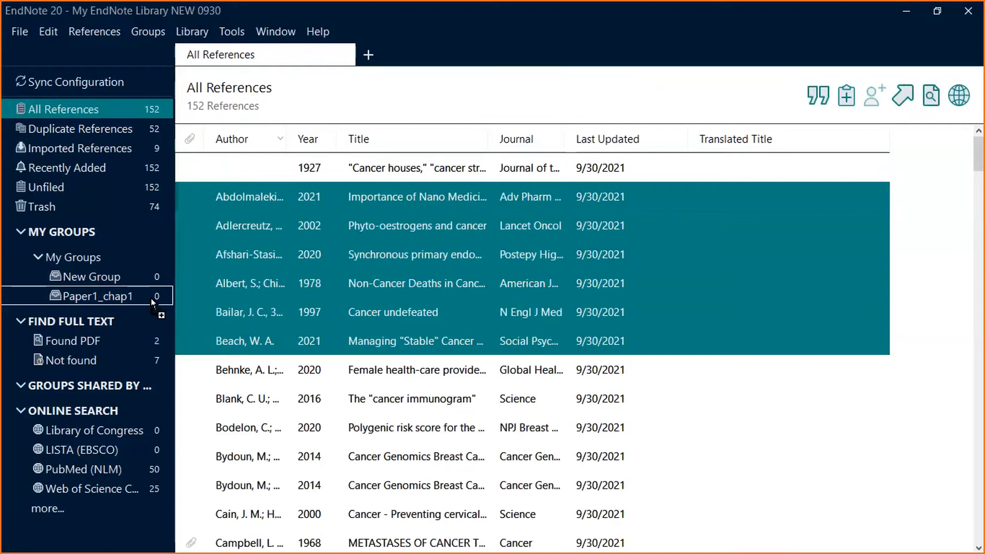
drag(151, 298, 152, 303)
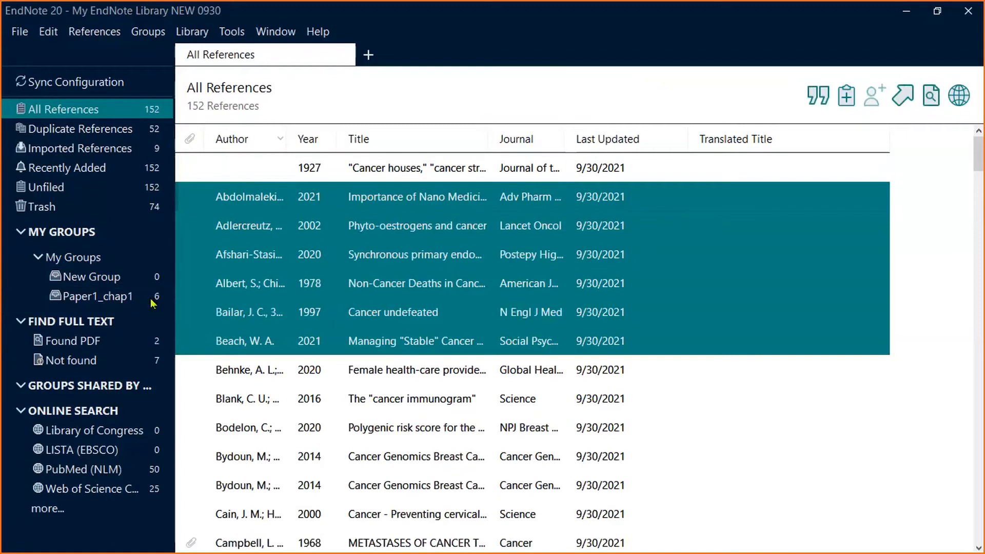
Step: Add the four references from "Female health-care provide..." through the first "Cancer Genomics Breast Ca..." to Paper1_chap1 and show that group's contents
click(248, 370)
shift+click(294, 464)
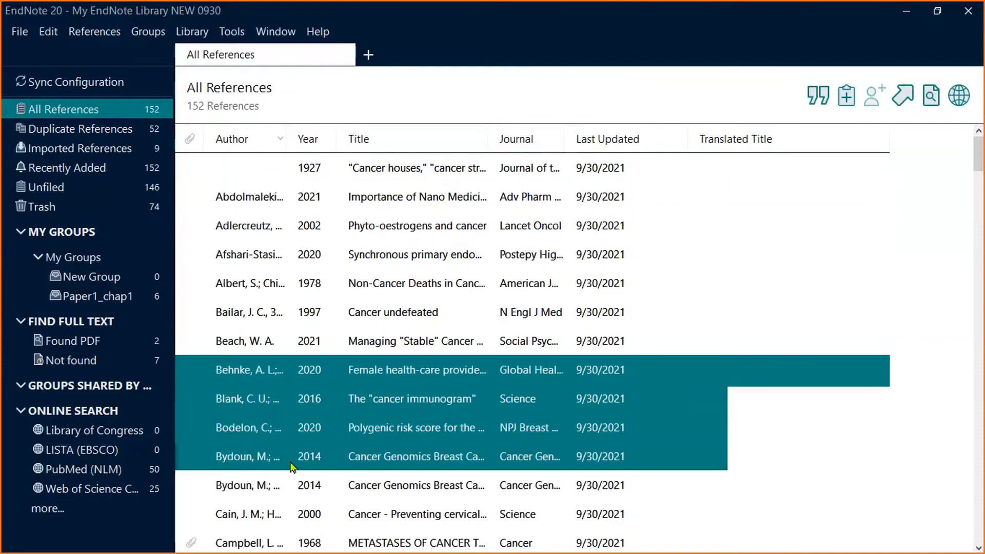
right_click(287, 423)
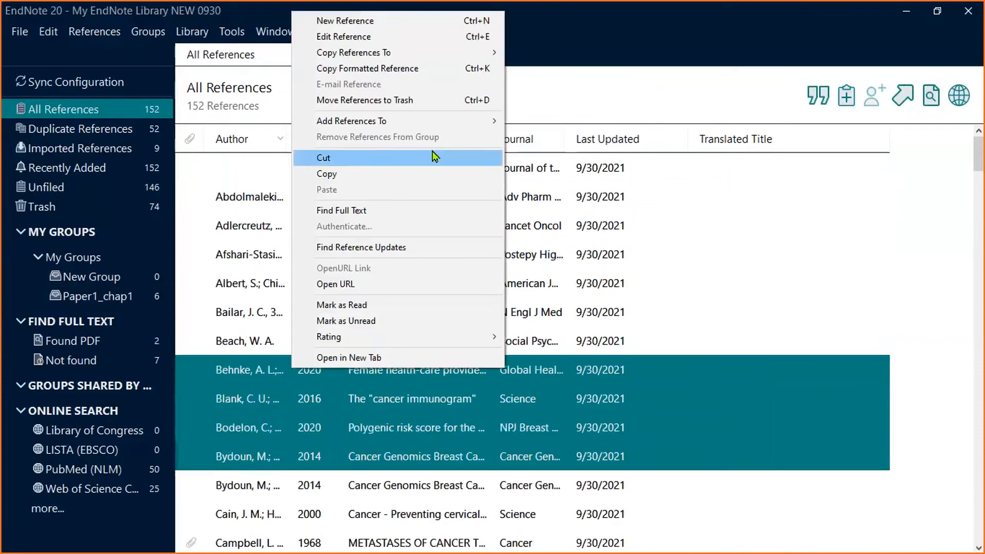
mouse_move(487, 121)
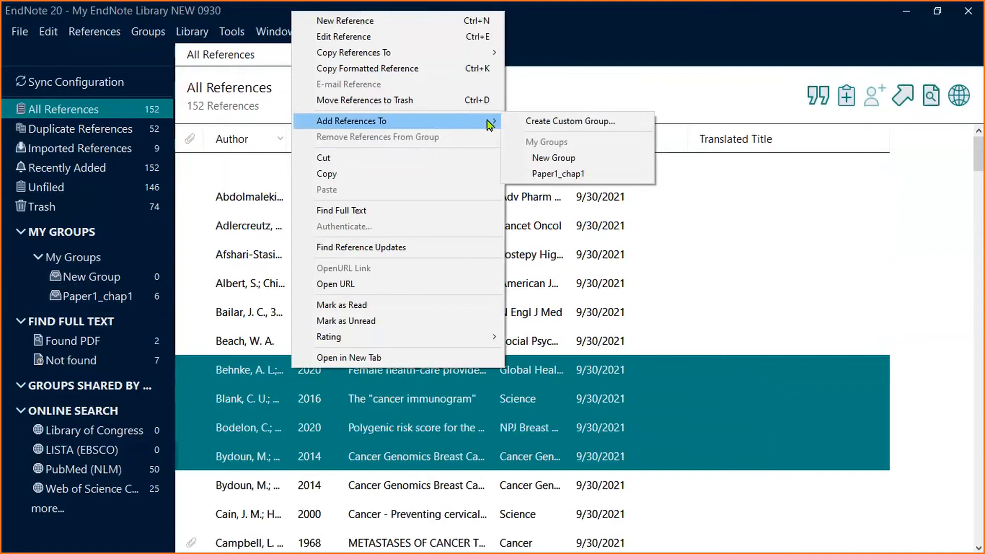
click(584, 174)
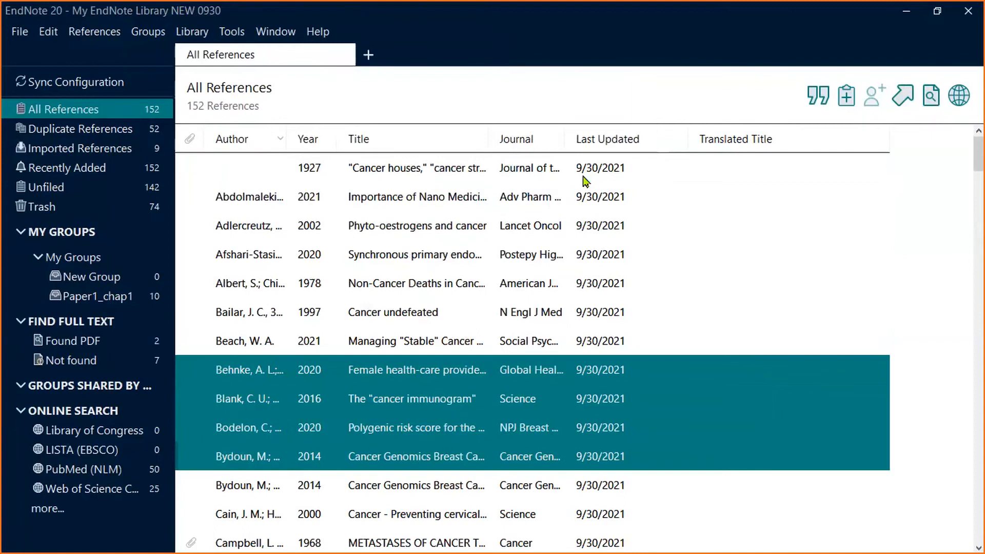
click(105, 297)
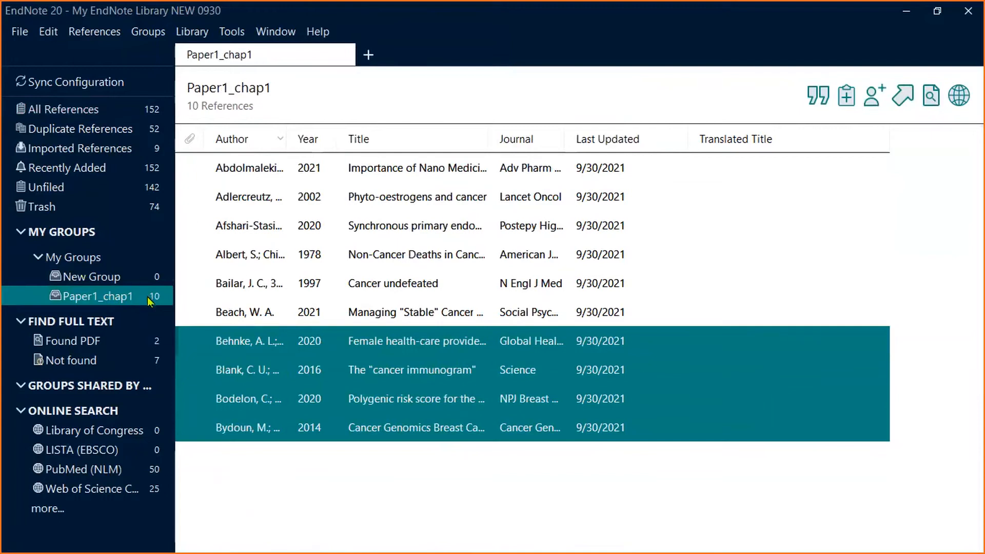
Step: Create a smart group named "Title Cancer" that collects references whose Title contains "cancer"
right_click(109, 298)
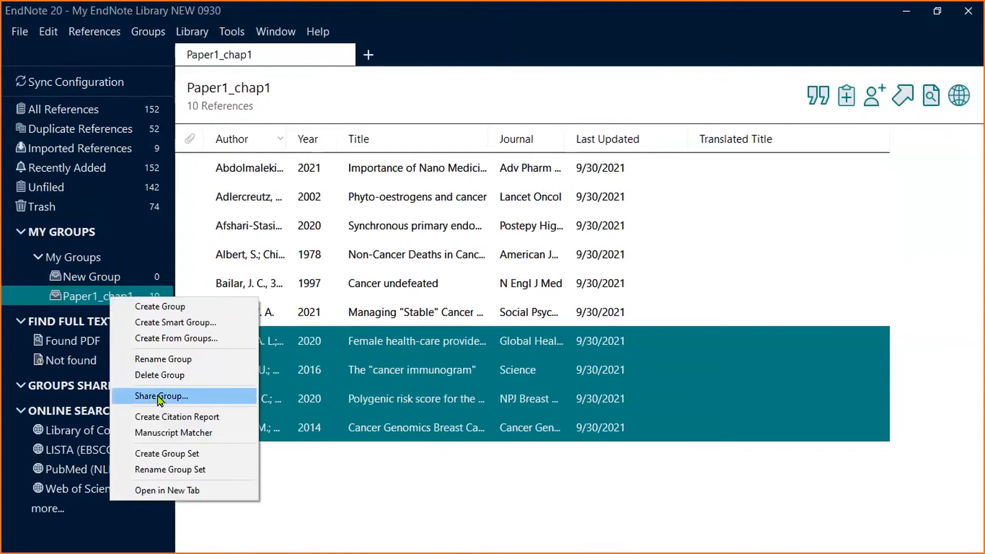
click(185, 323)
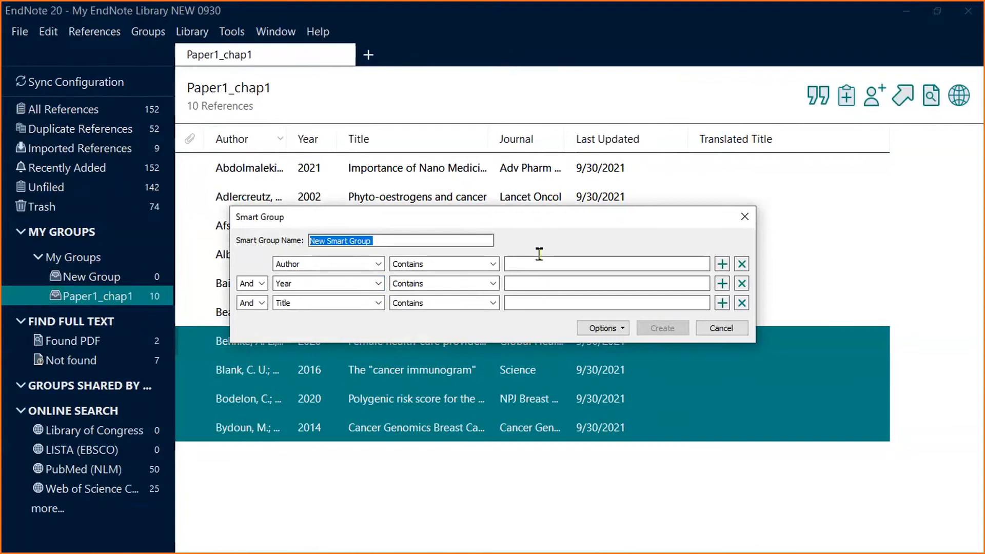
text(Title Cancer)
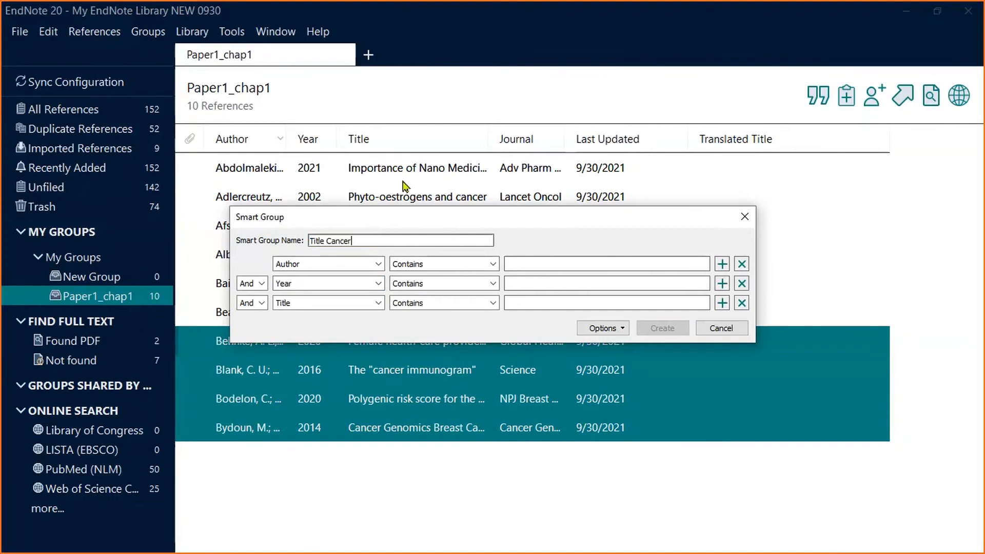
click(372, 263)
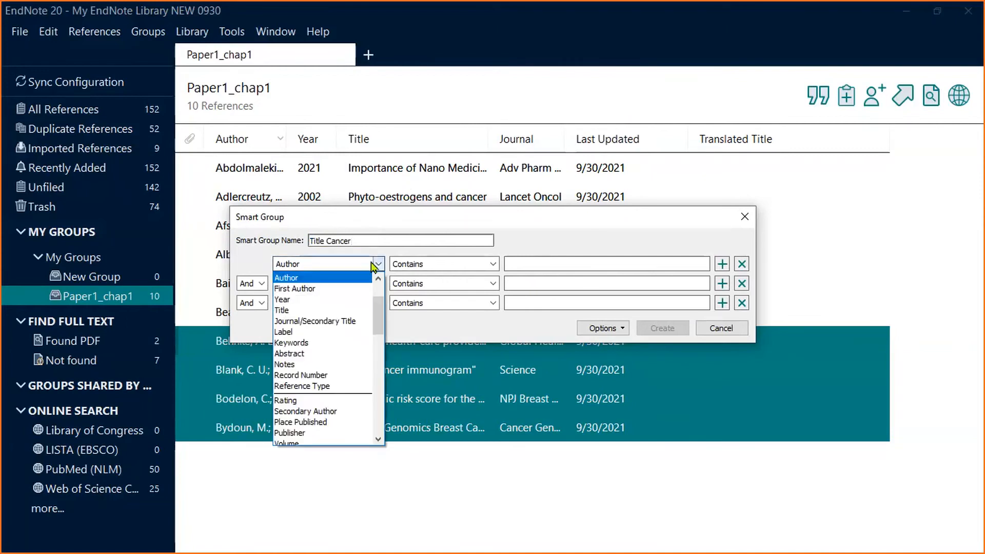
click(358, 310)
click(515, 263)
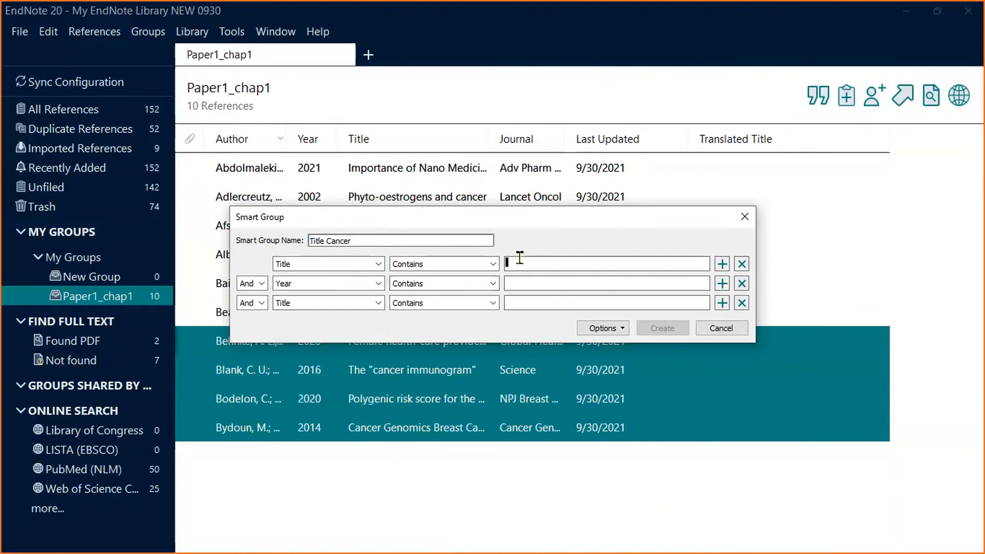
text(cancer)
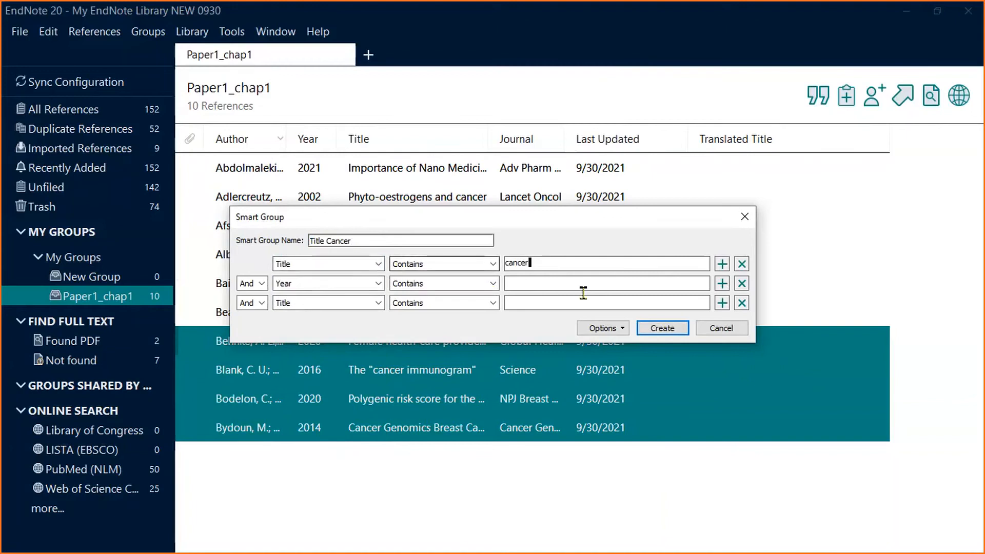
click(674, 332)
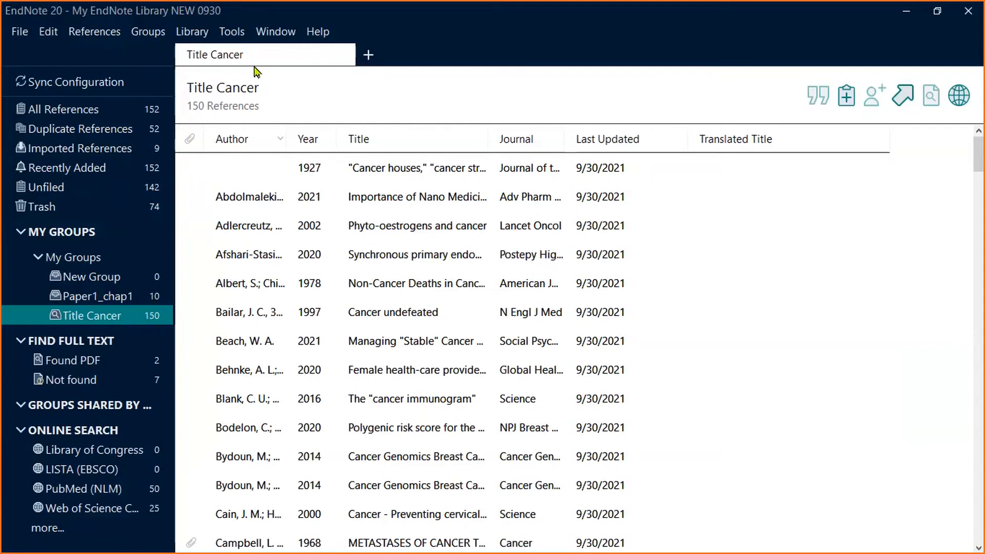
Step: Add a tab showing the Paper1_chap1 group, and open the same group in one more new tab
click(367, 55)
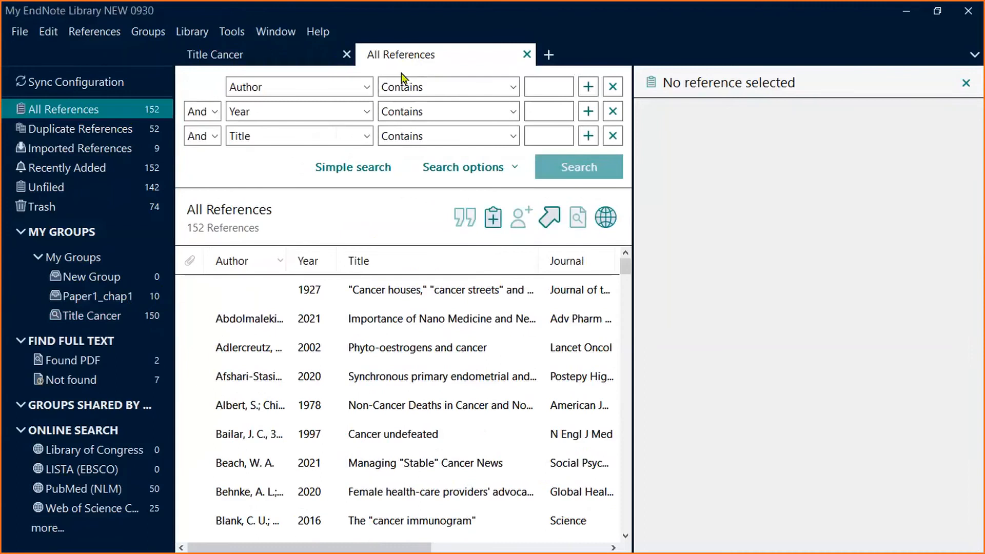
right_click(91, 298)
click(69, 299)
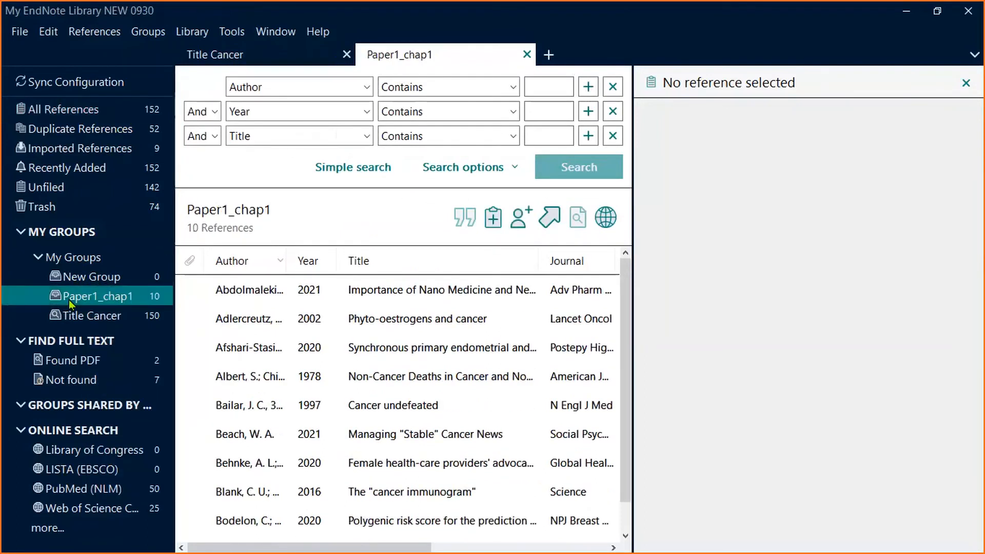
right_click(69, 299)
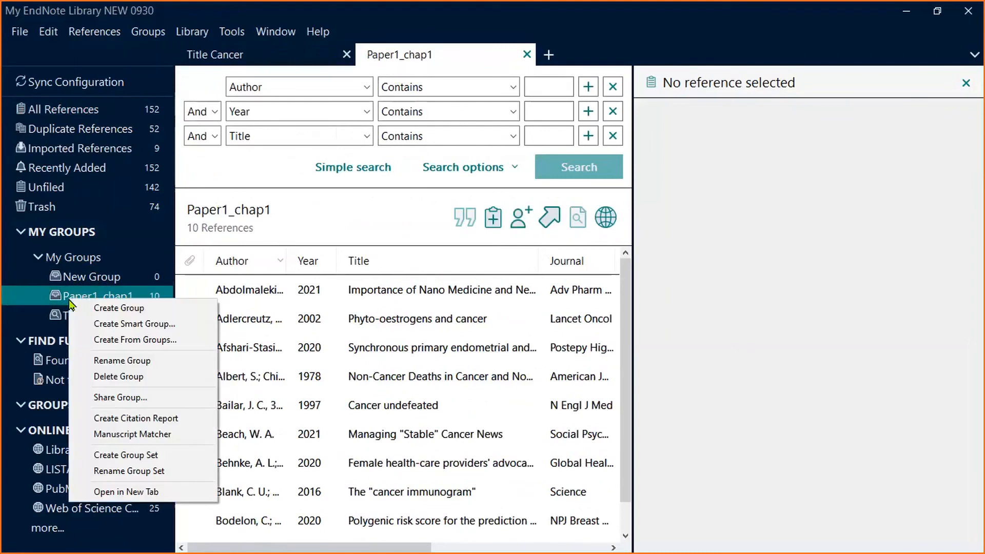
click(106, 493)
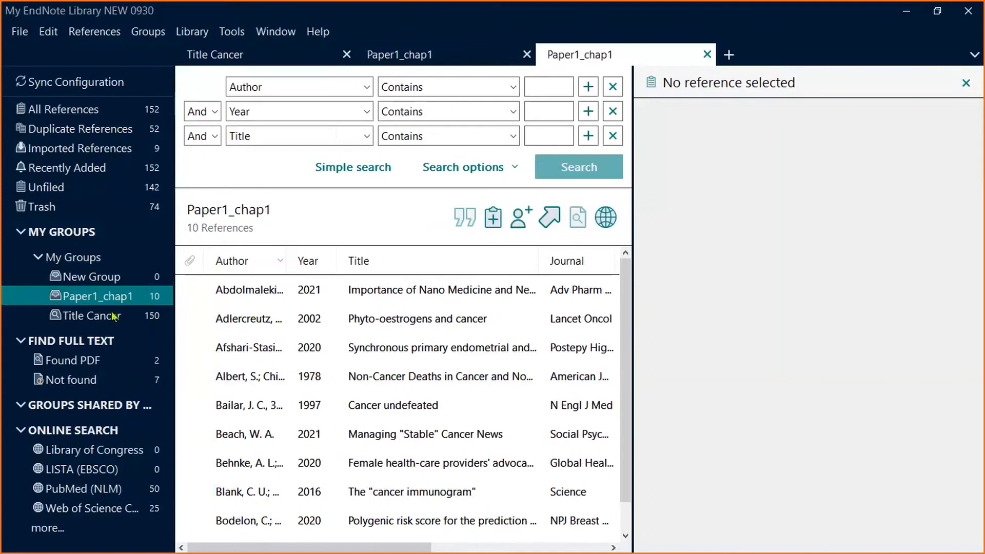
Step: Create a group from groups named "chapt1 AND title cancer" that combines Paper1_chap1 And Title Cancer
right_click(108, 285)
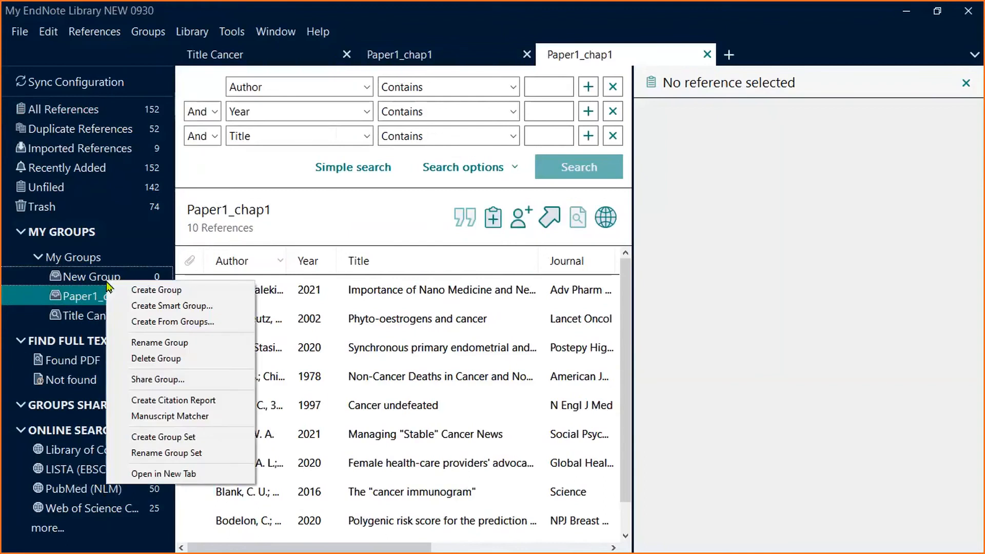
click(161, 323)
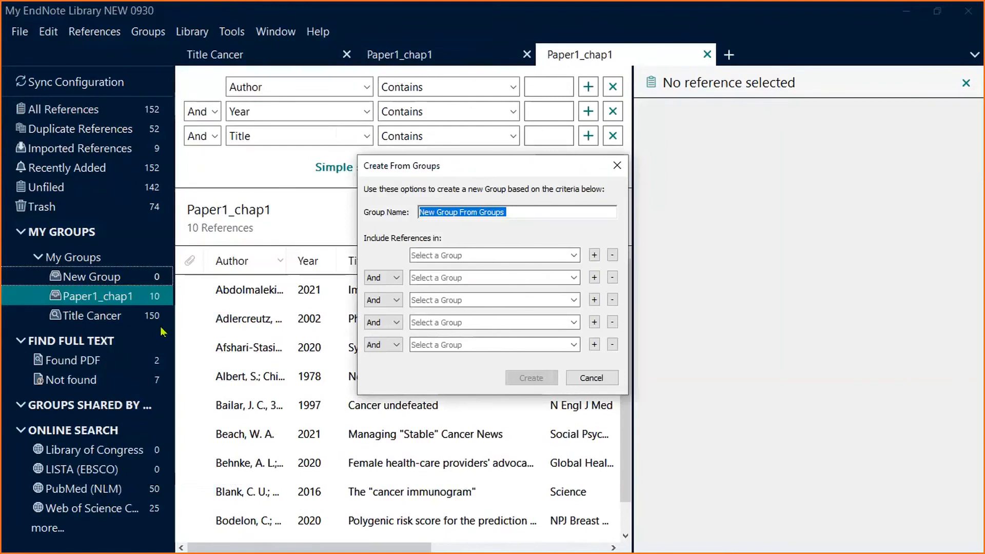
text(chapt1)
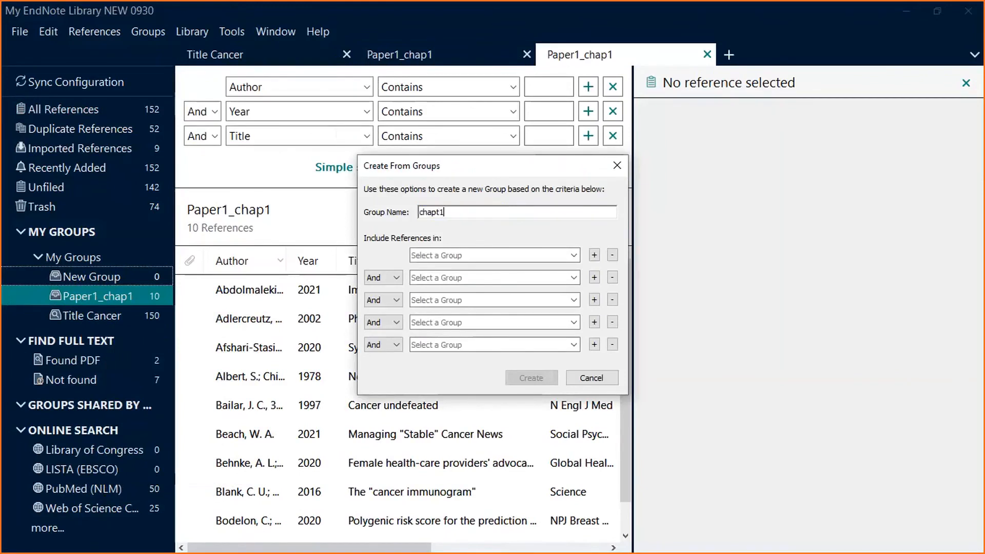
text( AND title cancer)
click(535, 264)
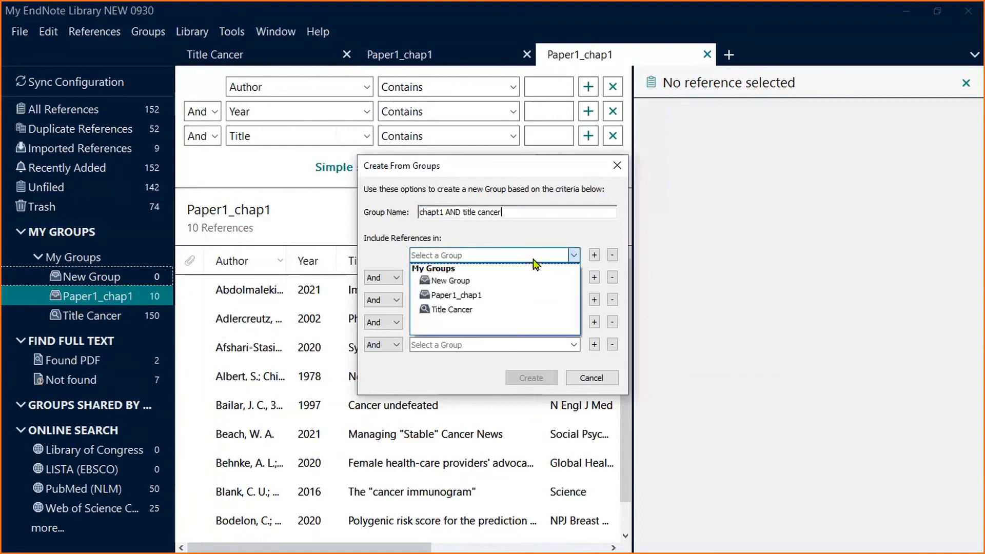
click(544, 296)
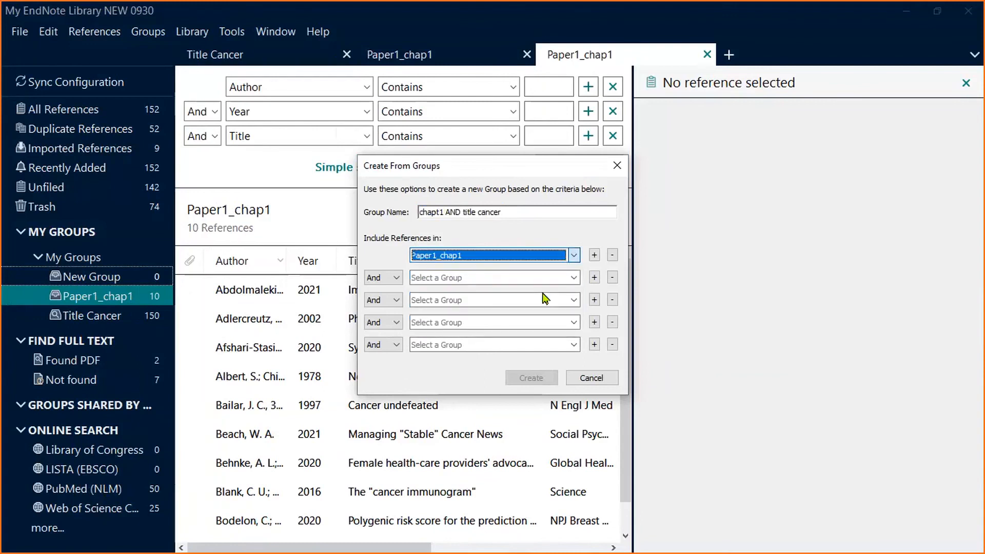
click(396, 278)
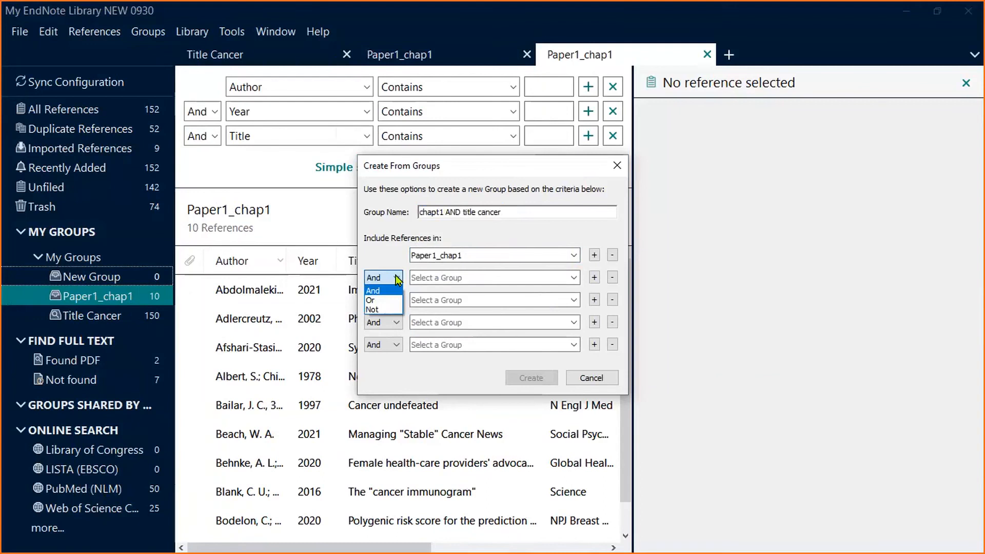
click(392, 291)
click(456, 280)
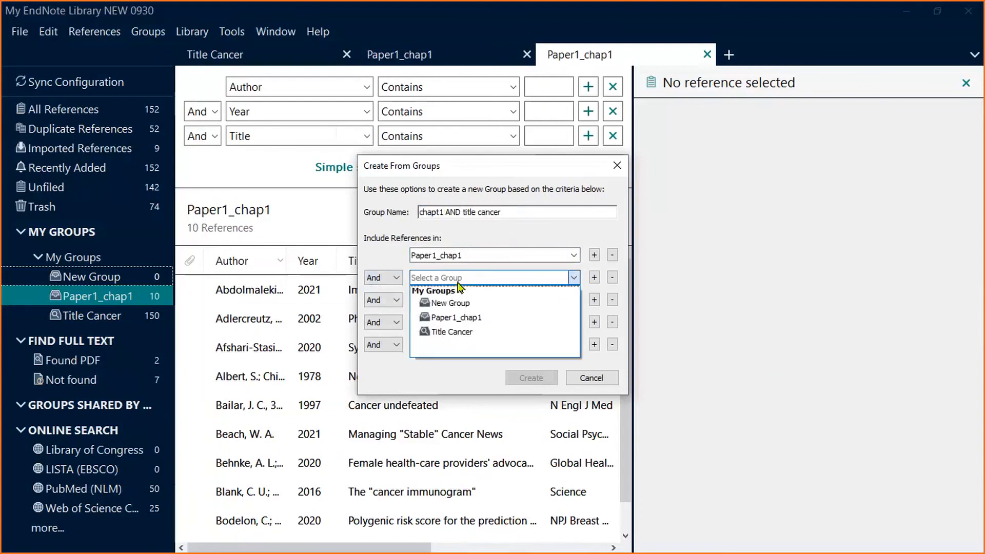
click(494, 334)
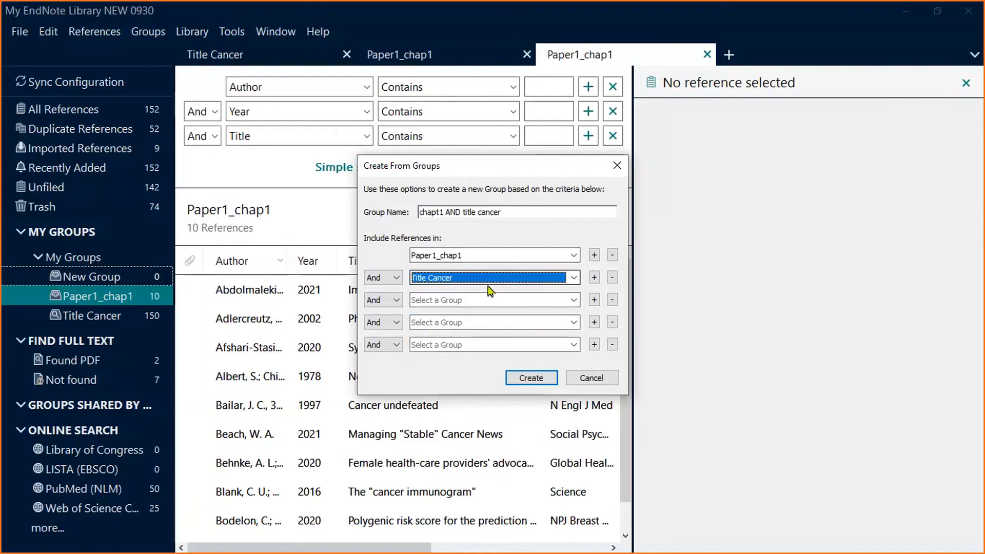
click(532, 377)
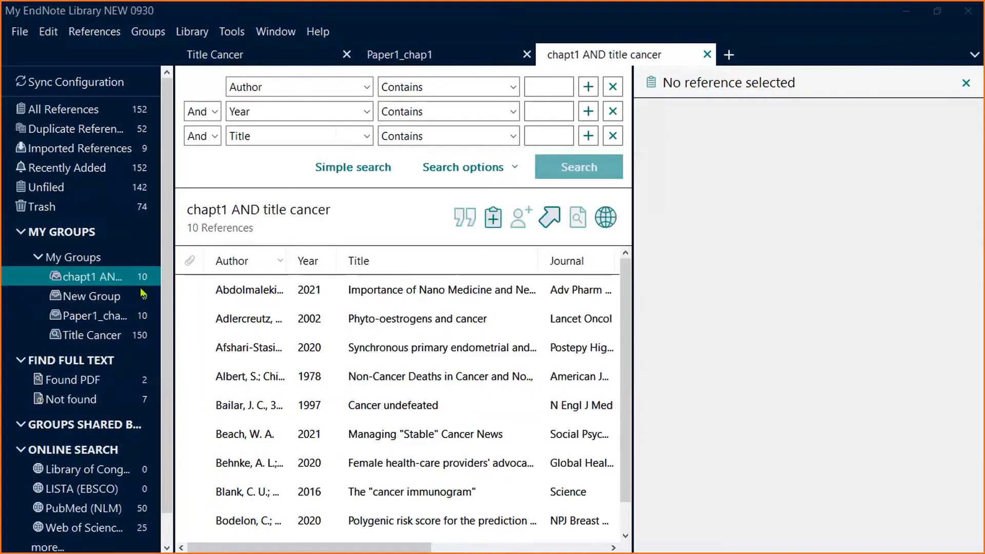
Step: Widen the groups sidebar to show full group names, and create a new group set named "Paper 2"
drag(165, 278, 249, 282)
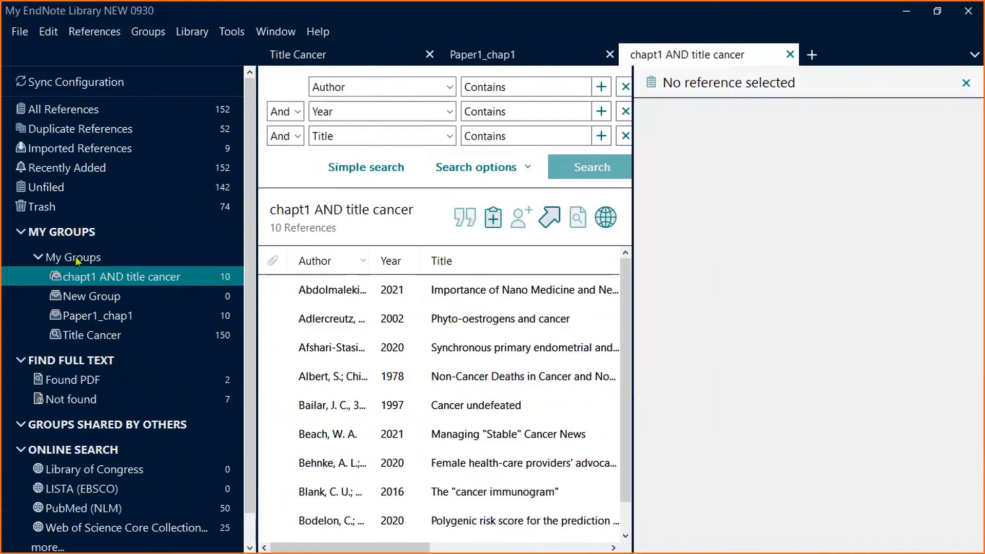
click(91, 259)
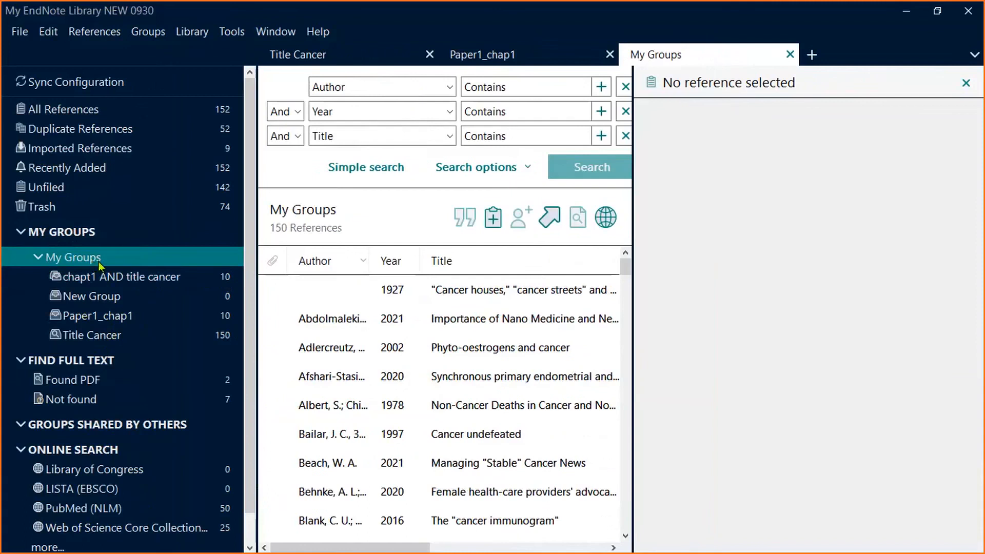
right_click(100, 265)
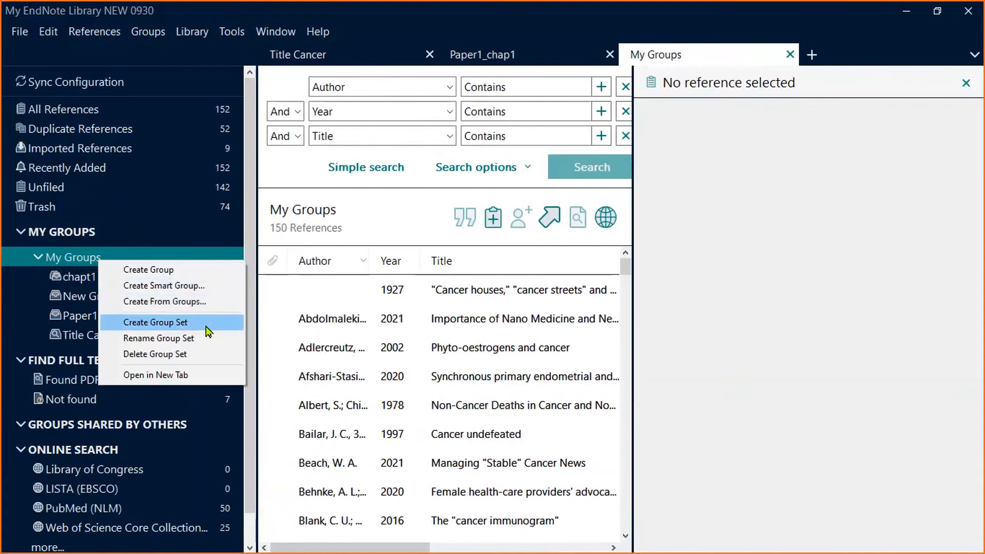
click(156, 322)
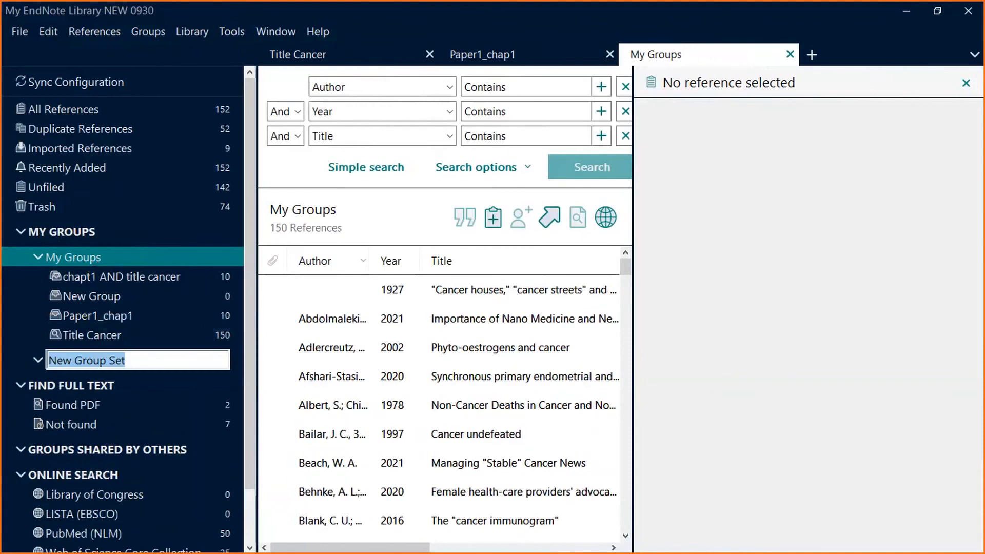
text(Paer)
key(BackSpace)
key(BackSpace)
text(per 2)
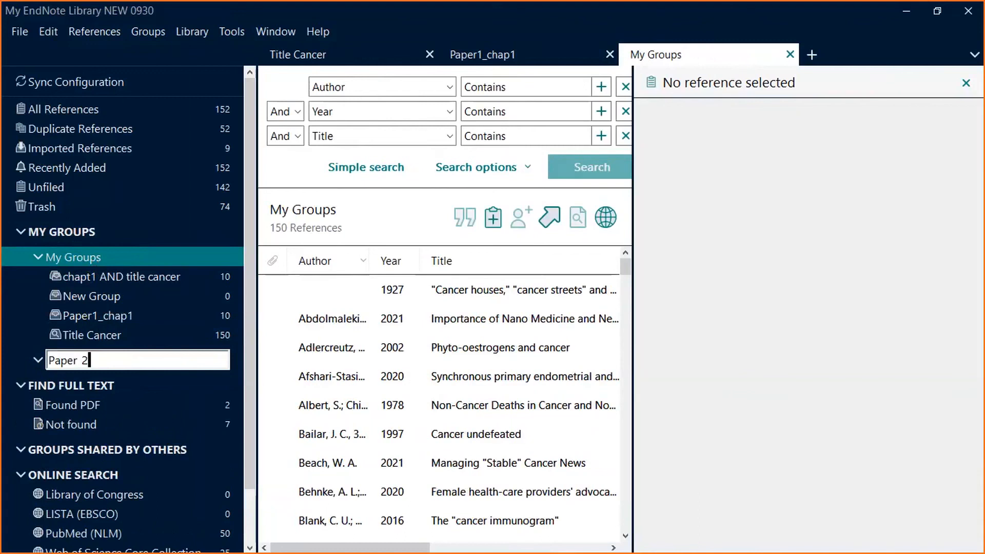
key(Return)
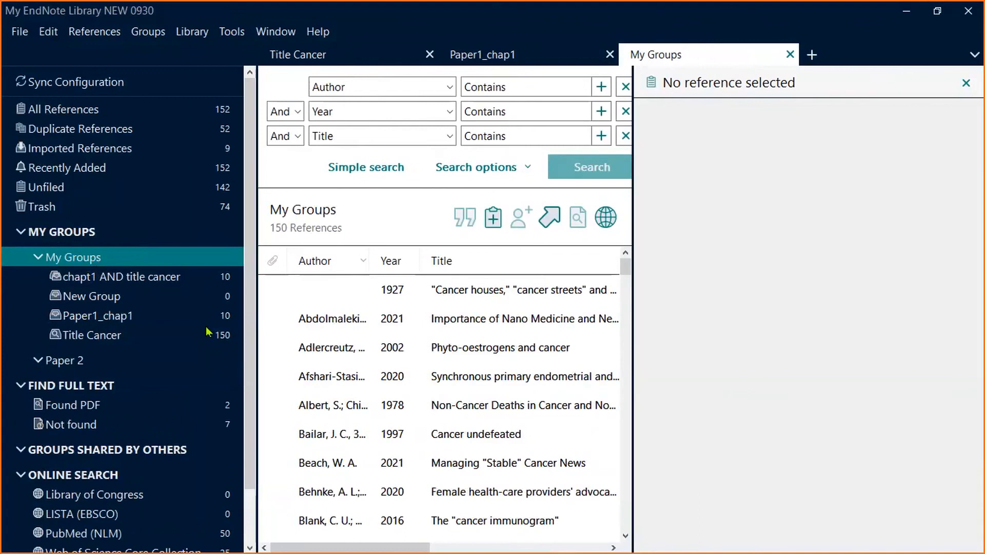
Step: Create a group named "Paper2_chap1" inside the Paper 2 group set, and narrow the groups sidebar
click(66, 362)
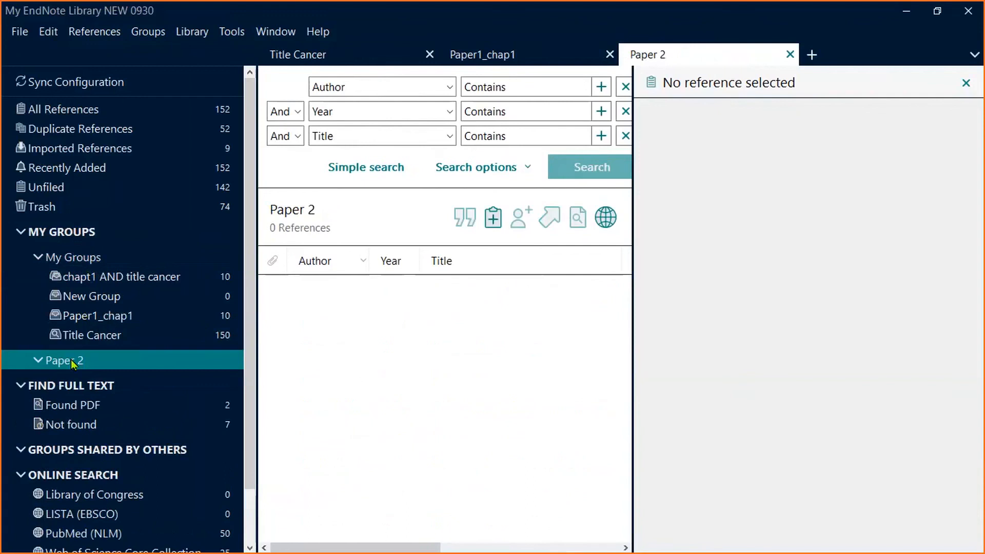
right_click(71, 362)
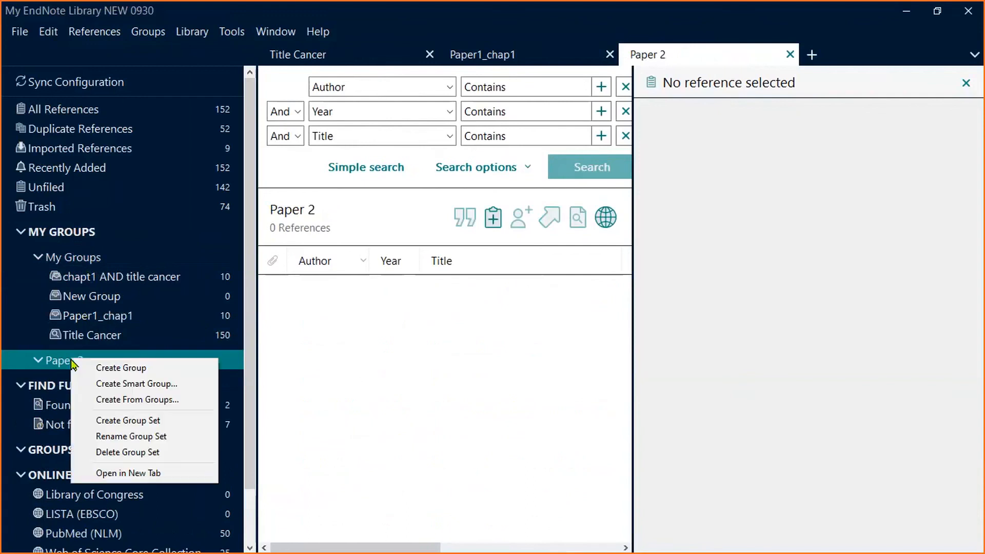
click(105, 367)
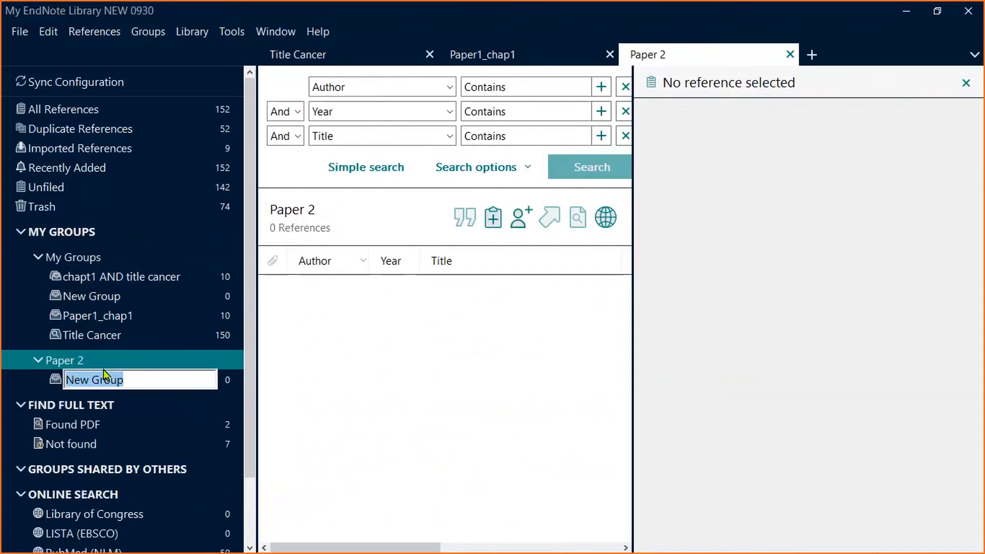
text(Pap)
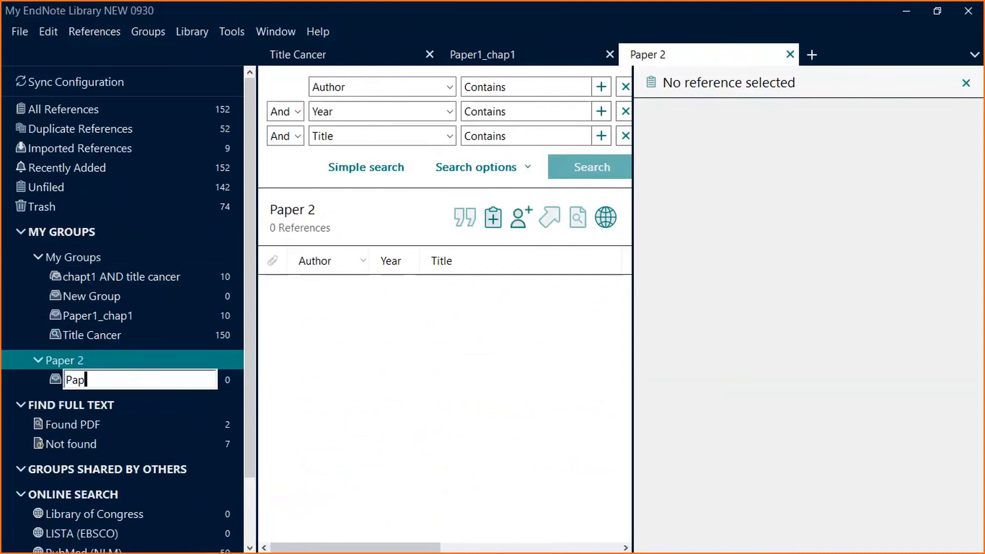
text(er2_chap1)
key(Return)
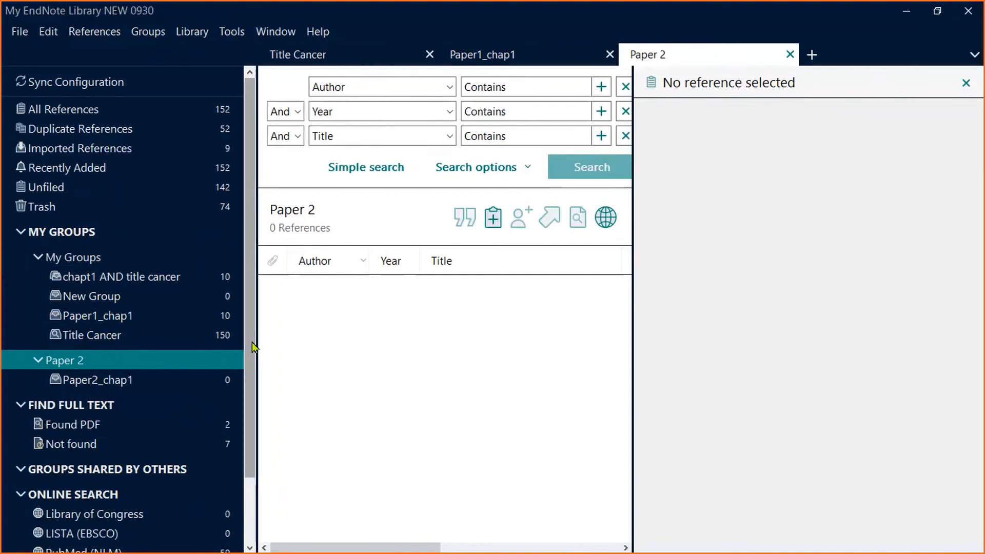
drag(251, 329, 187, 336)
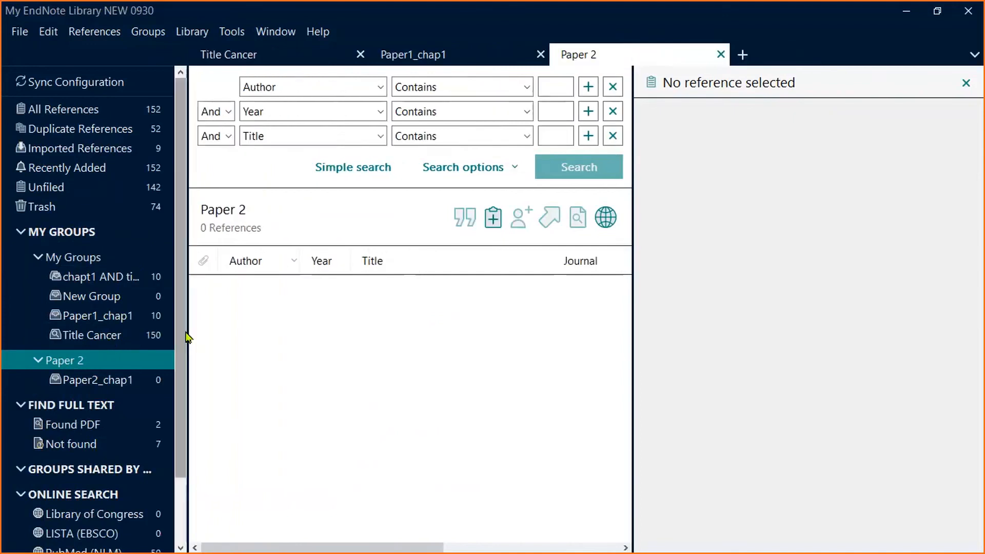